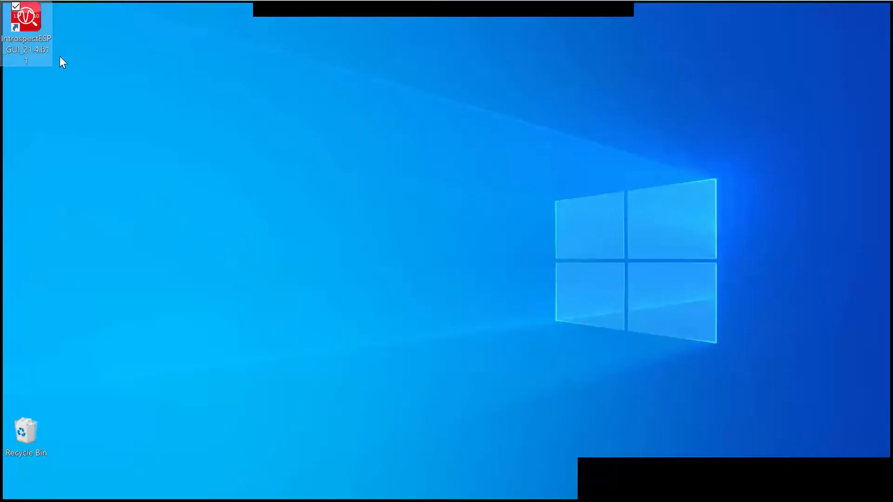
# Launch Introspect ESP and create a new test using the SV4E_4L2G_MIPI_I3C_EXERCISER form factor.
pyautogui.doubleClick(26, 18)
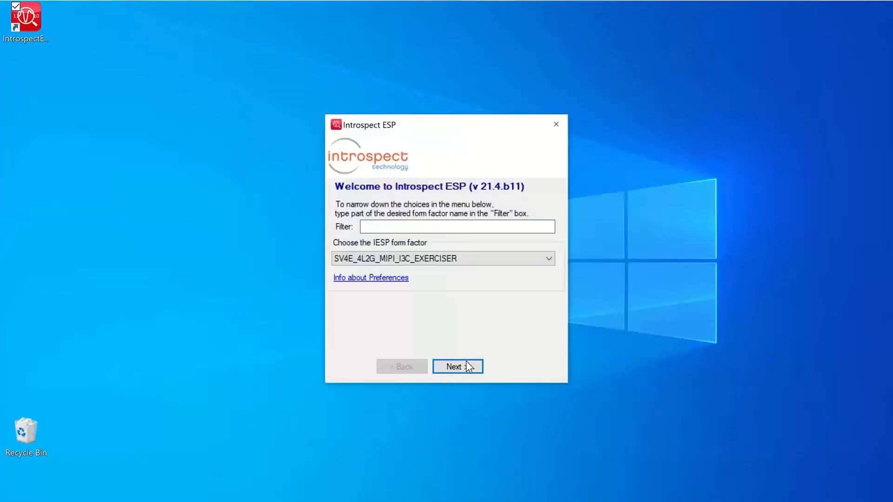
pyautogui.click(465, 367)
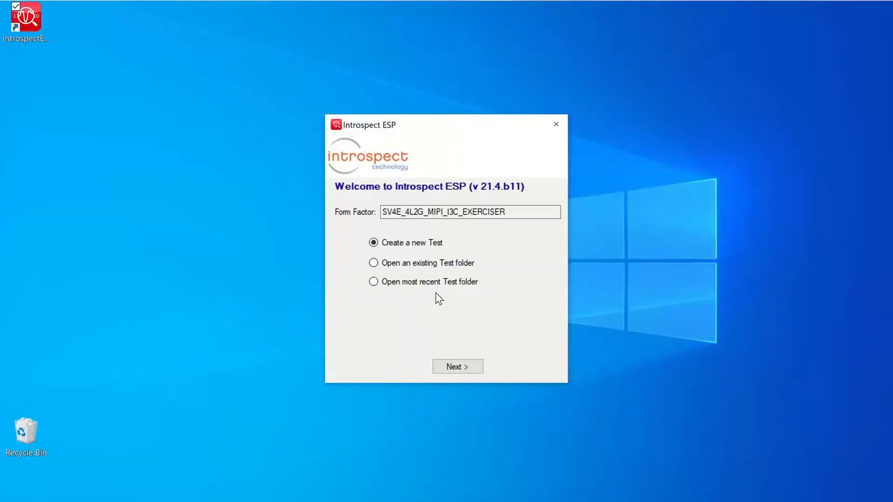
pyautogui.click(454, 365)
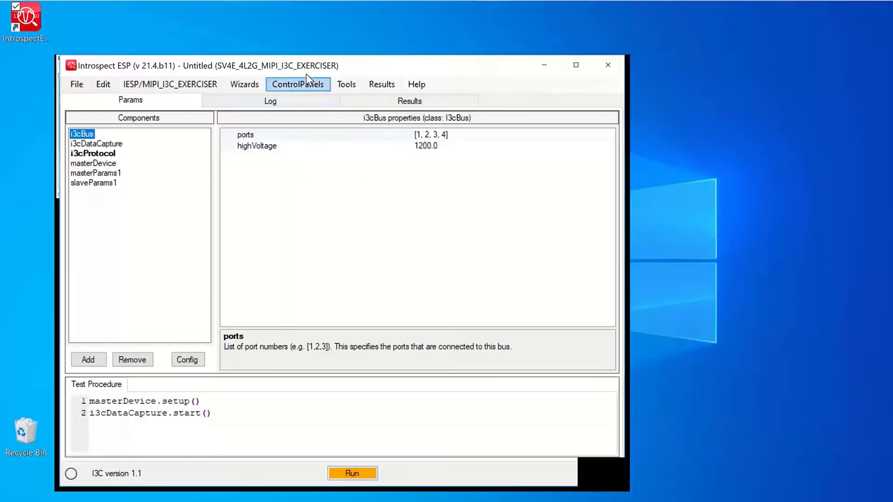
pyautogui.moveTo(305, 71); pyautogui.dragTo(313, 39)
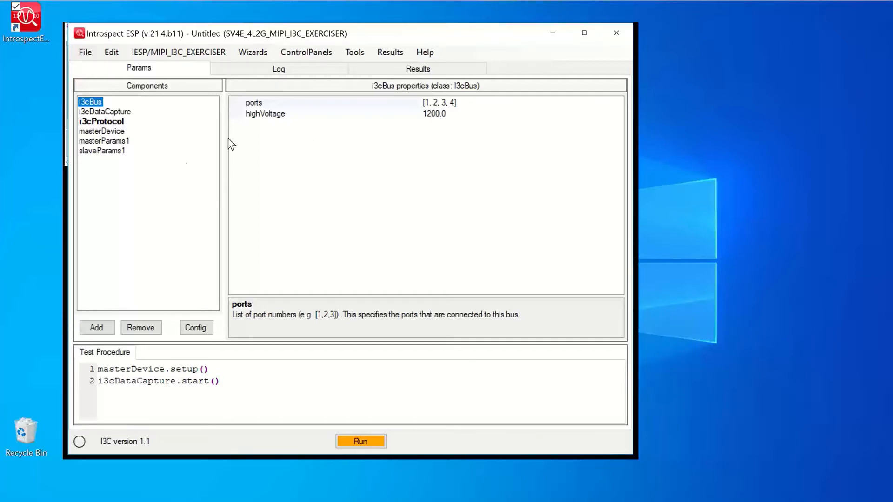
# Set the i3cVersion of the i3cProtocol component to JEDEC_JESD403.
pyautogui.click(102, 124)
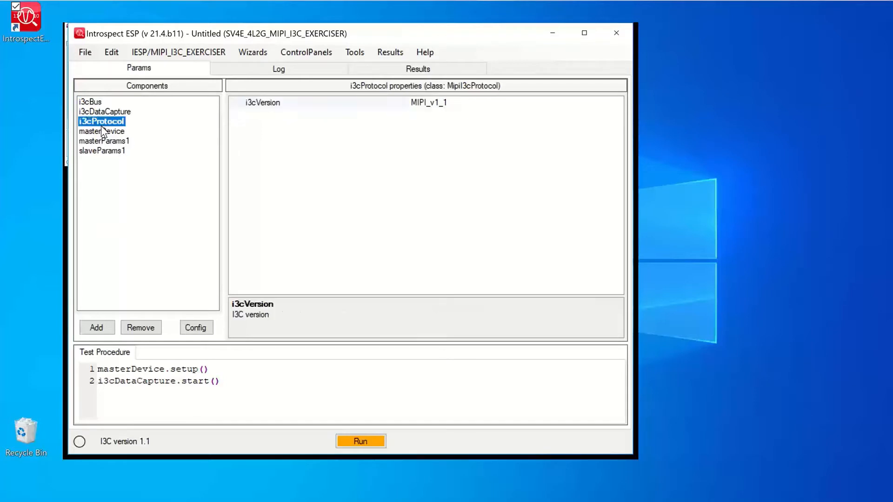
pyautogui.click(457, 104)
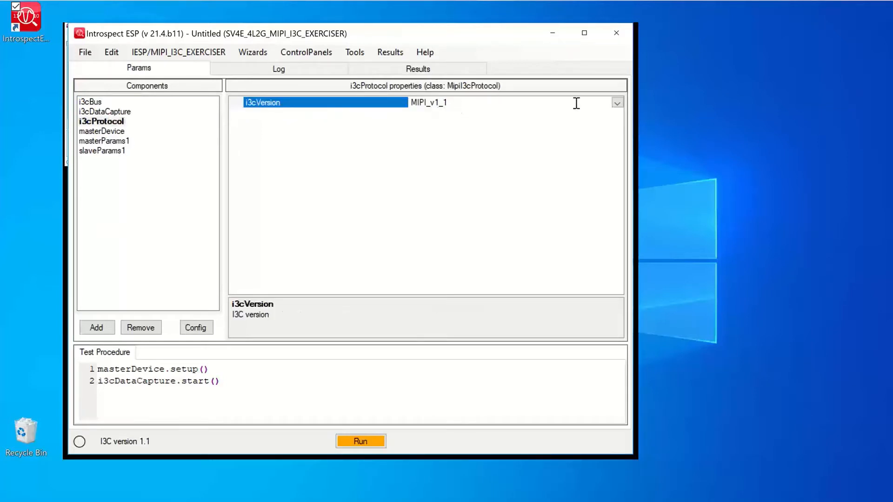
pyautogui.click(618, 102)
pyautogui.click(481, 114)
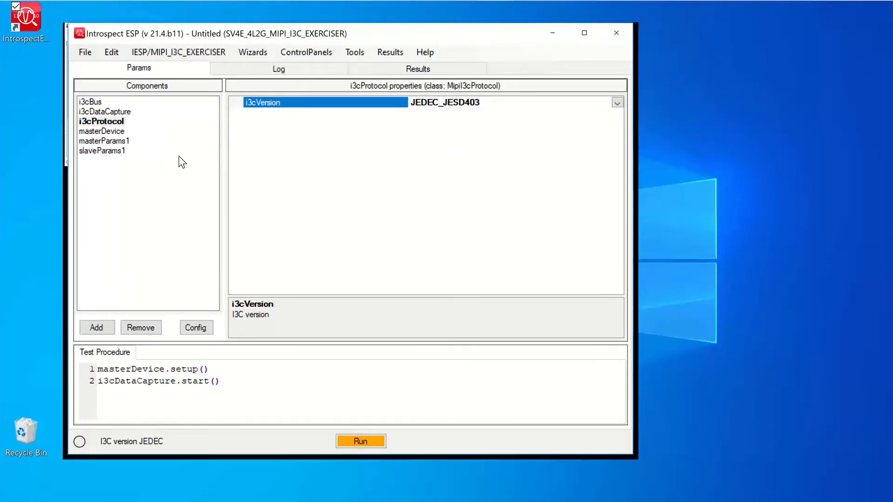
# Remove the masterDevice component from the test and accept its deletion.
pyautogui.click(106, 132)
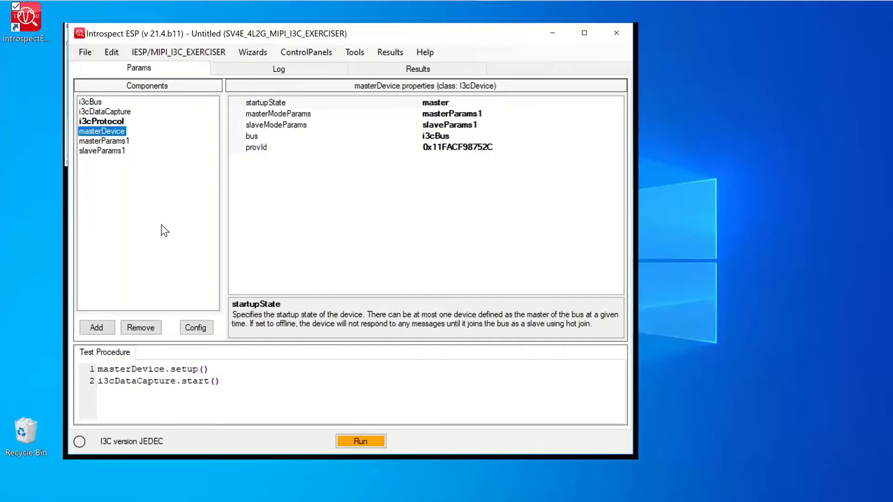
pyautogui.click(150, 328)
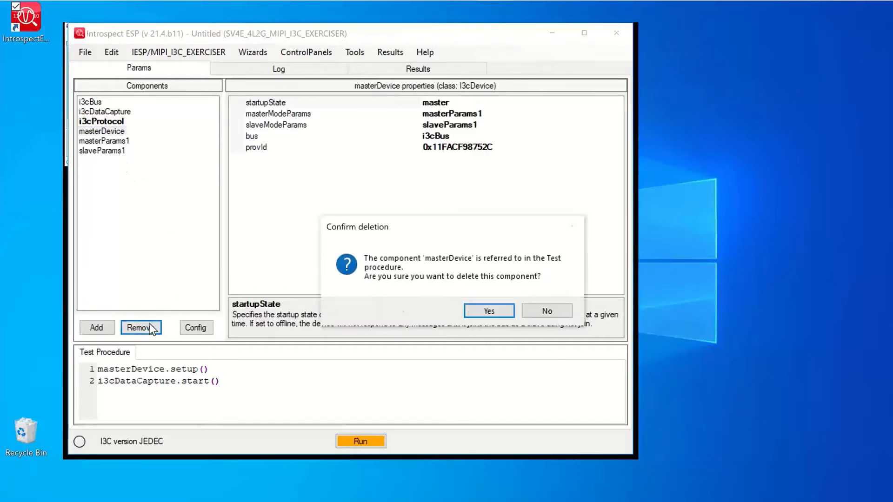
pyautogui.click(488, 311)
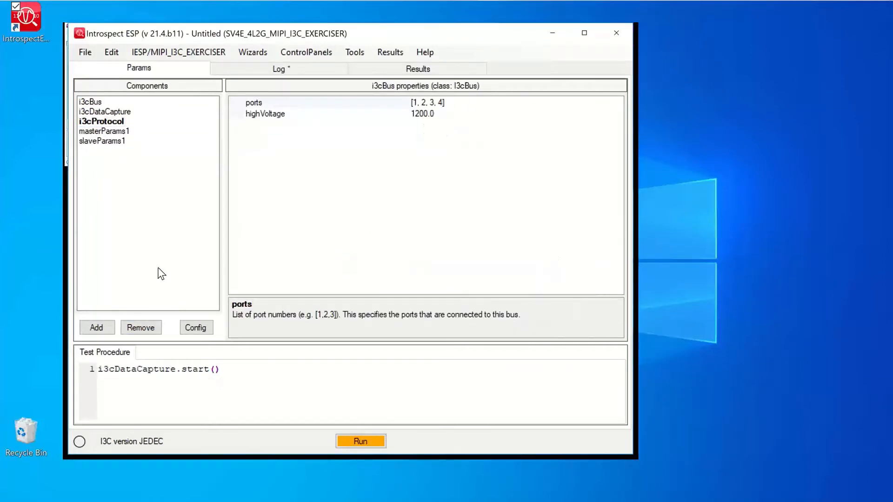
# Add a SidebandBusController component from the i3c group and check its setup line in the test procedure.
pyautogui.click(111, 326)
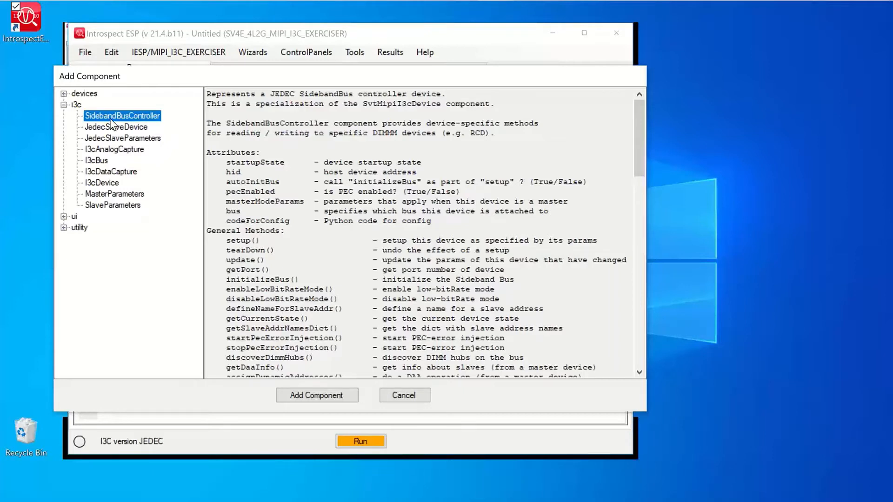
pyautogui.click(313, 394)
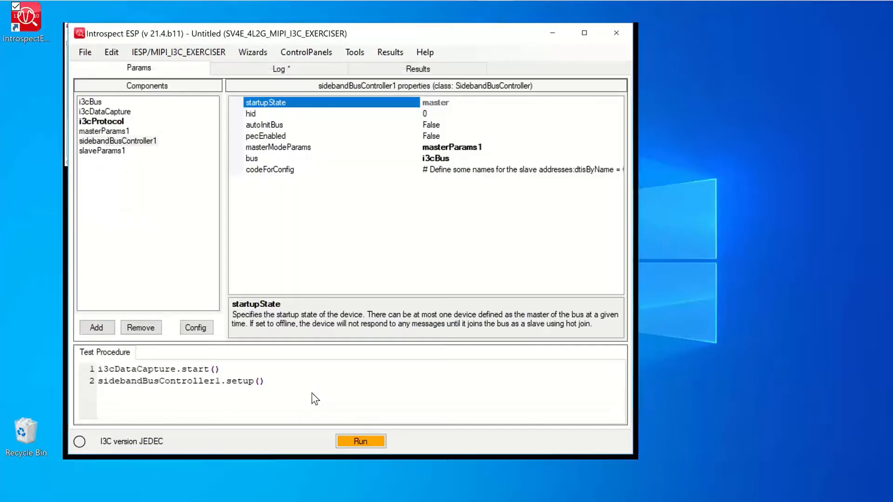
pyautogui.click(102, 381)
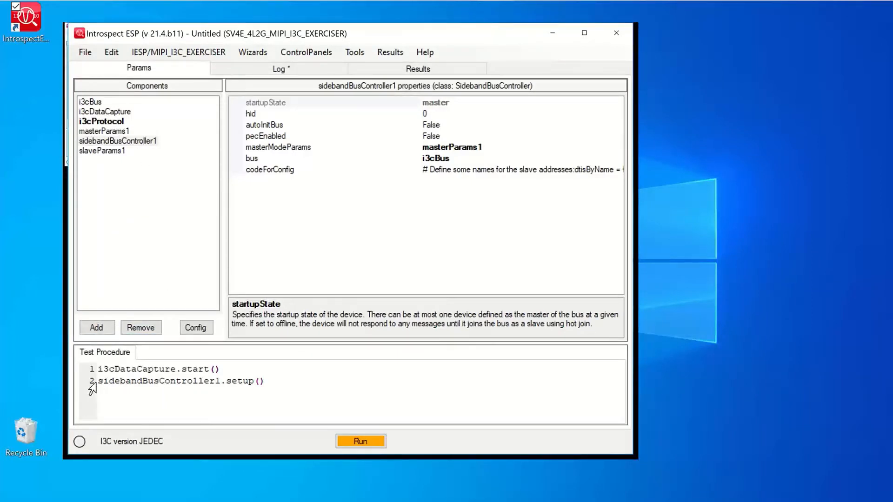
pyautogui.click(90, 385)
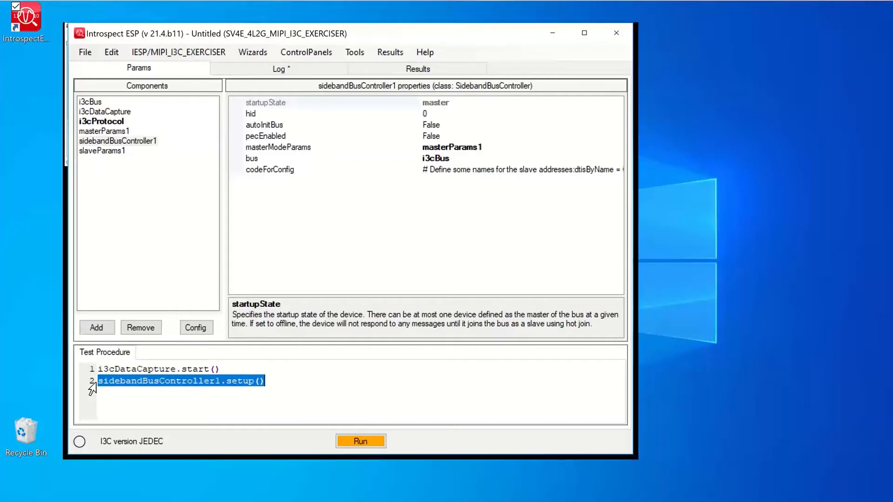
pyautogui.click(119, 382)
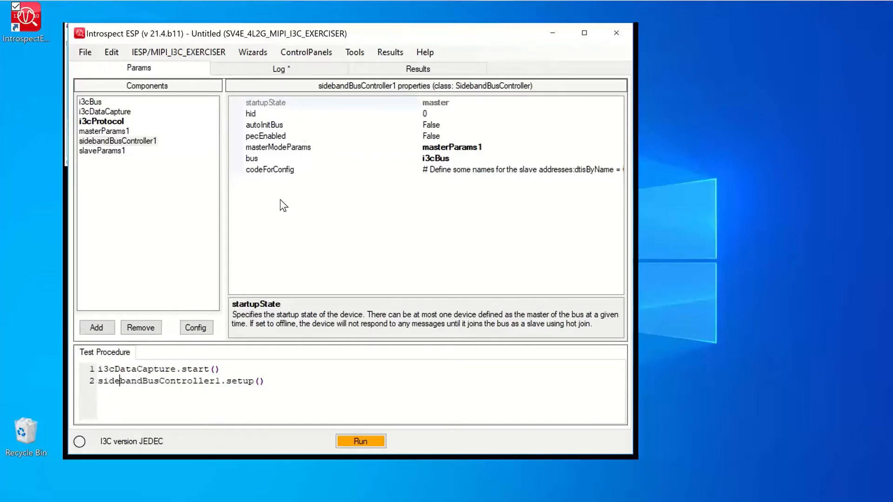
# Review the sideband bus controller's properties and set its hid to 7.
pyautogui.click(310, 126)
pyautogui.click(310, 147)
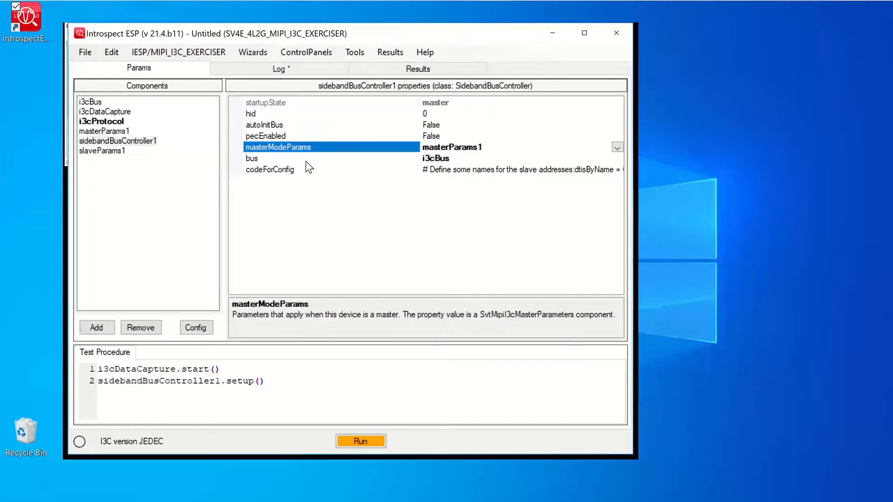
pyautogui.click(302, 170)
pyautogui.click(280, 114)
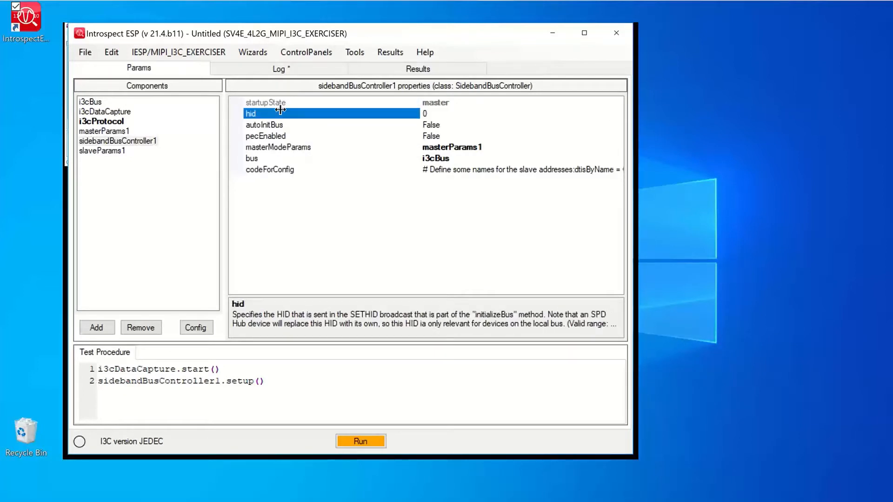
pyautogui.doubleClick(442, 113)
pyautogui.write('7')
pyautogui.click(356, 137)
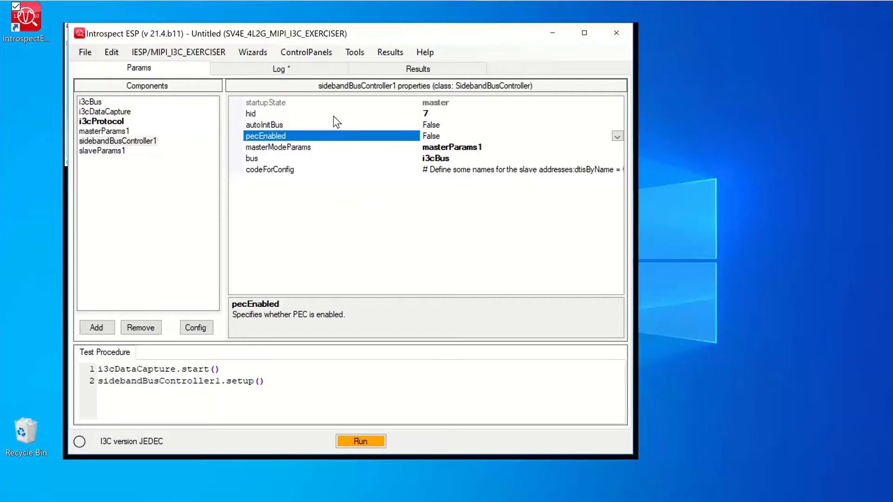
# Set the highVoltage of the i3cBus component to 1000.0 mV.
pyautogui.click(96, 105)
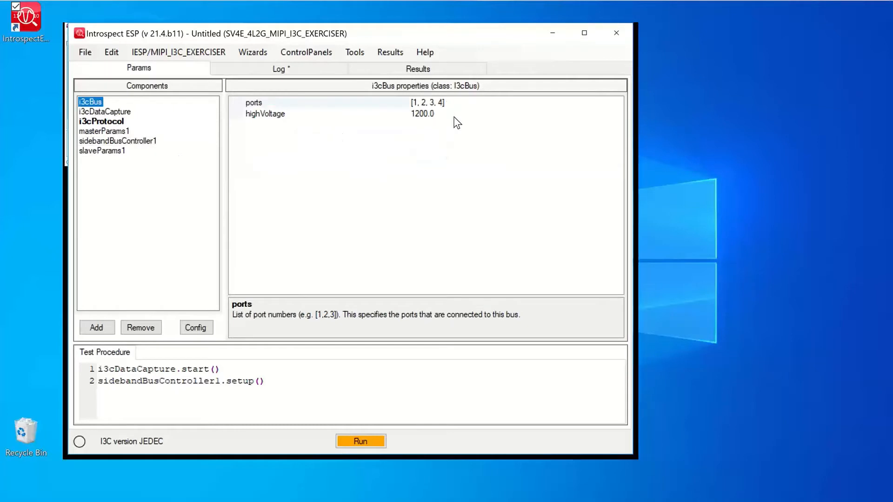
pyautogui.click(468, 113)
pyautogui.press('Left')
pyautogui.press('Left')
pyautogui.press('Left')
pyautogui.press('Left')
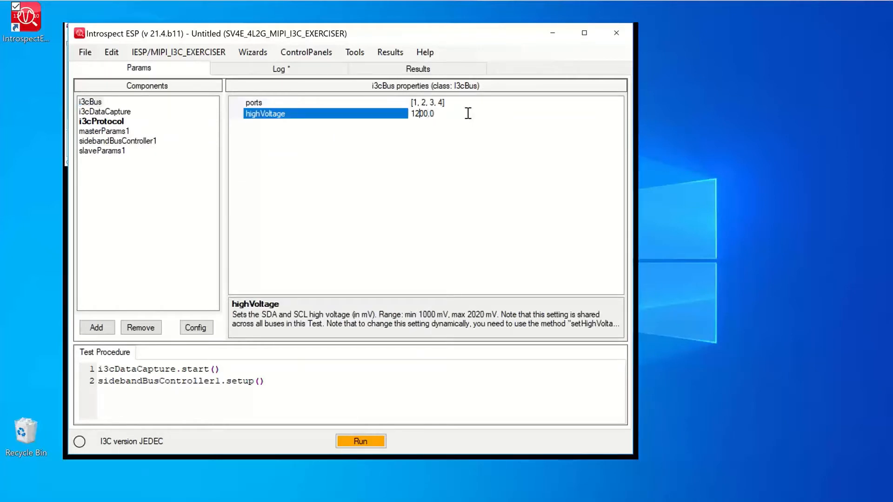
pyautogui.hotkey('shift', 'Left')
pyautogui.write('0')
pyautogui.press('Return')
# Reduce the i3cBus ports list to [1].
pyautogui.click(441, 102)
pyautogui.press('BackSpace')
pyautogui.press('BackSpace')
pyautogui.press('BackSpace')
pyautogui.press('BackSpace')
pyautogui.press('BackSpace')
pyautogui.press('BackSpace')
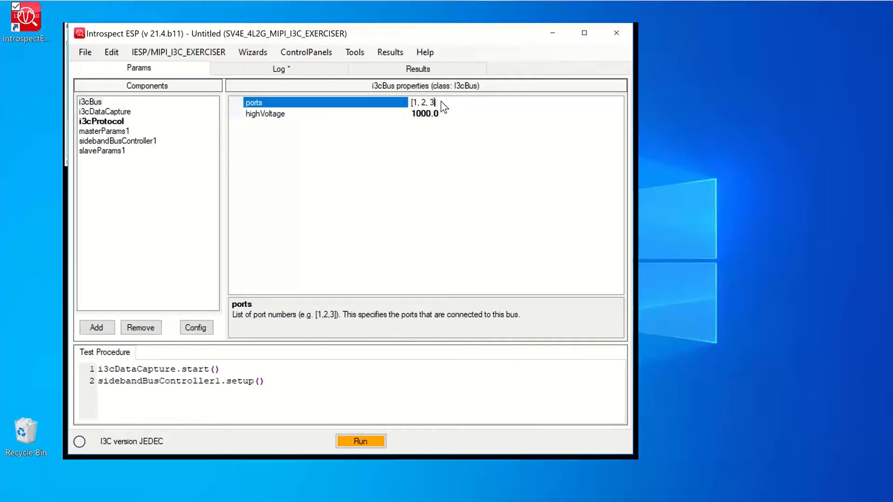
pyautogui.press('BackSpace')
pyautogui.press('BackSpace')
pyautogui.press('BackSpace')
pyautogui.press('BackSpace')
pyautogui.write(']')
pyautogui.press('Return')
# Enlarge the test procedure area and append code printing a 'Timed reset and RSTDAA' header, calling doTimeBasedReset('ESCALATED'), broadcasting 'RSTDAA' and printing its status.
pyautogui.moveTo(331, 347); pyautogui.dragTo(330, 281)
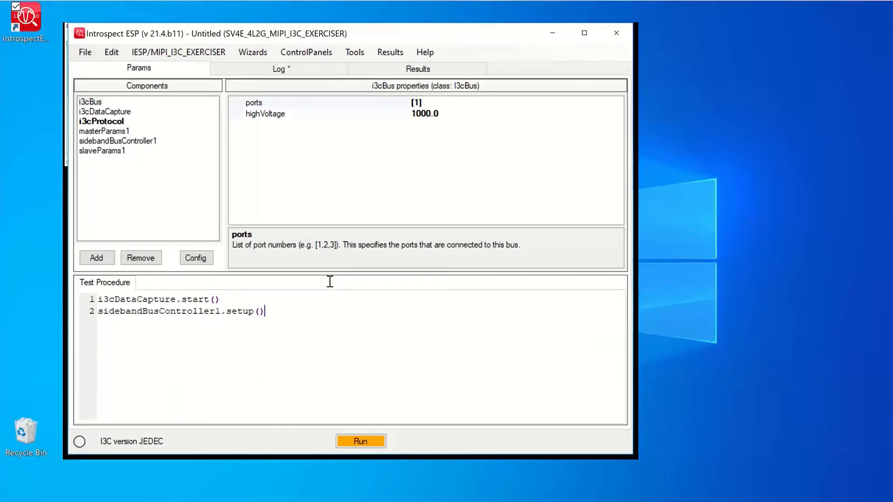
pyautogui.press('Return')
pyautogui.press('Return')
pyautogui.write("print(' ') print('------ Timed reset and RSTDAA ------') sidebandBusController1.doTimeBasedReset('ESCALATED') status = sidebandBusController1.doBroadcastWrite('RSTDAA') print('RSTDAA successful? :', status)")
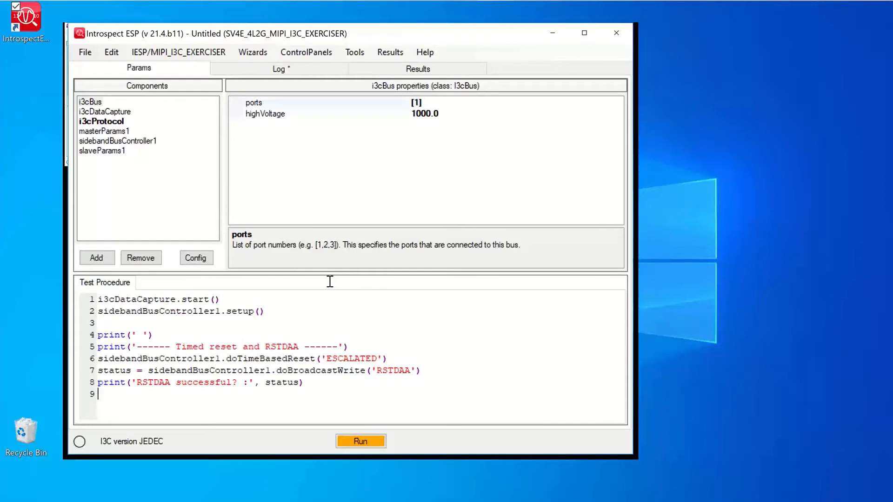
# Examine the doTimeBasedReset call in the test procedure.
pyautogui.click(272, 354)
pyautogui.press('Up')
pyautogui.press('Up')
pyautogui.press('Up')
pyautogui.press('Down')
pyautogui.click(272, 352)
pyautogui.click(228, 359)
pyautogui.hotkey('shift', 'Right')
pyautogui.hotkey('shift', 'Right')
pyautogui.hotkey('shift', 'Right')
pyautogui.hotkey('shift', 'Right')
pyautogui.hotkey('shift', 'Right')
pyautogui.hotkey('shift', 'Right')
pyautogui.hotkey('shift', 'Right')
pyautogui.hotkey('shift', 'Right')
pyautogui.hotkey('shift', 'Right')
pyautogui.hotkey('shift', 'Right')
pyautogui.hotkey('shift', 'Right')
pyautogui.hotkey('shift', 'Right')
pyautogui.hotkey('shift', 'Right')
pyautogui.hotkey('shift', 'Right')
pyautogui.hotkey('shift', 'Right')
pyautogui.hotkey('shift', 'Right')
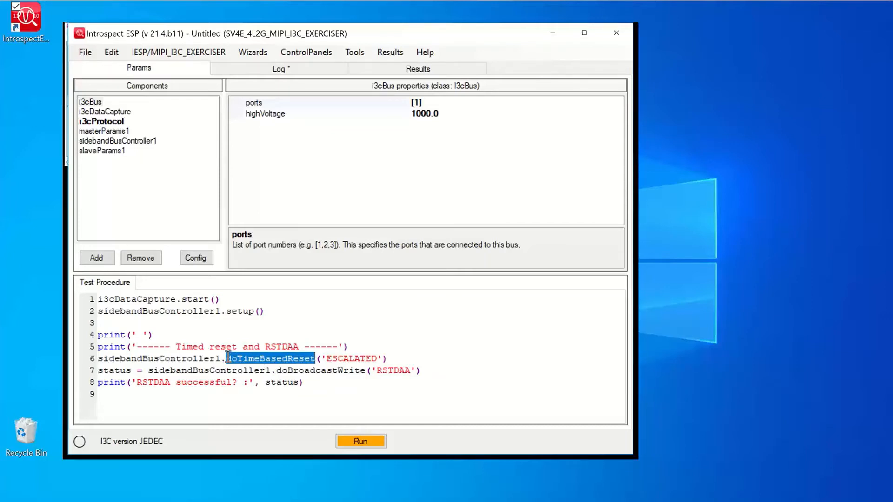
# Examine the doBroadcastWrite call with 'RSTDAA' in the test procedure.
pyautogui.click(238, 368)
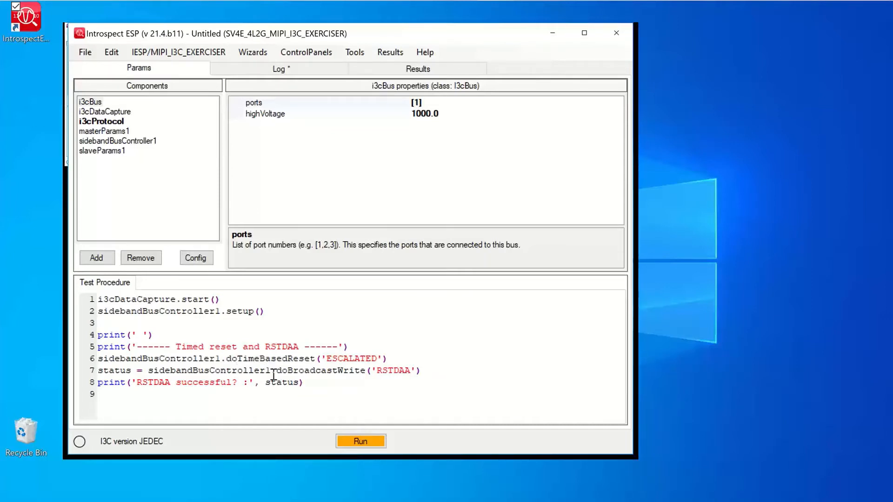
pyautogui.hotkey('shift', 'Right')
pyautogui.hotkey('shift', 'Right')
pyautogui.hotkey('shift', 'Right')
pyautogui.hotkey('shift', 'Right')
pyautogui.hotkey('shift', 'Right')
pyautogui.hotkey('shift', 'Right')
pyautogui.hotkey('shift', 'Right')
pyautogui.hotkey('shift', 'Right')
pyautogui.hotkey('shift', 'Right')
pyautogui.hotkey('shift', 'Right')
pyautogui.hotkey('shift', 'Right')
pyautogui.hotkey('shift', 'Right')
pyautogui.hotkey('shift', 'Right')
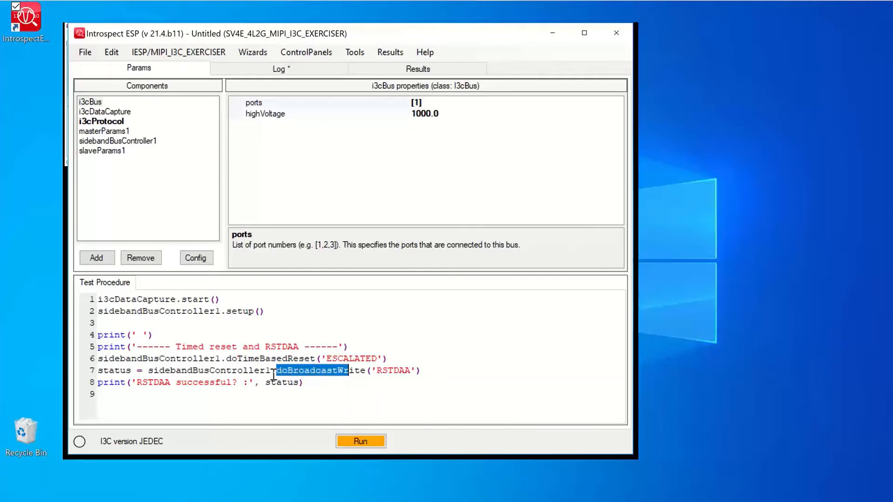
pyautogui.hotkey('shift', 'Right')
pyautogui.hotkey('shift', 'Right')
pyautogui.hotkey('shift', 'Right')
pyautogui.hotkey('shift', 'Right')
pyautogui.hotkey('shift', 'Right')
pyautogui.hotkey('shift', 'Right')
pyautogui.hotkey('shift', 'Right')
pyautogui.hotkey('shift', 'Right')
pyautogui.hotkey('shift', 'Right')
pyautogui.hotkey('shift', 'Right')
pyautogui.hotkey('shift', 'Right')
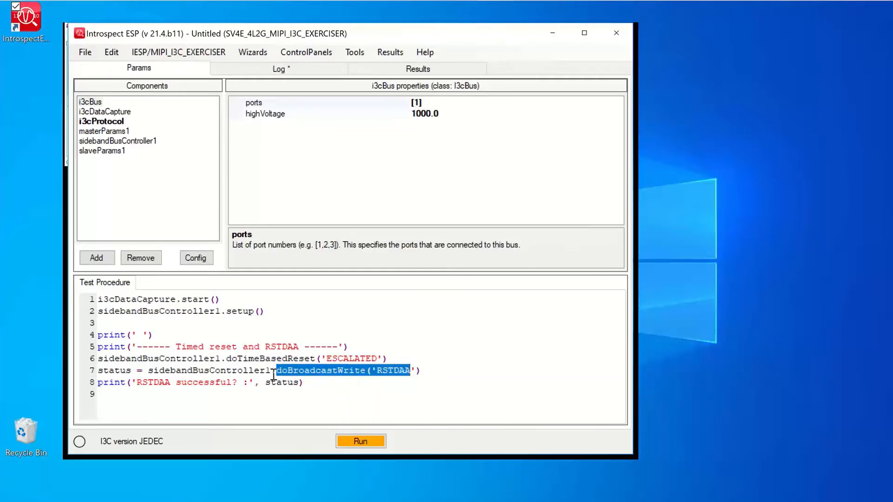
pyautogui.click(315, 360)
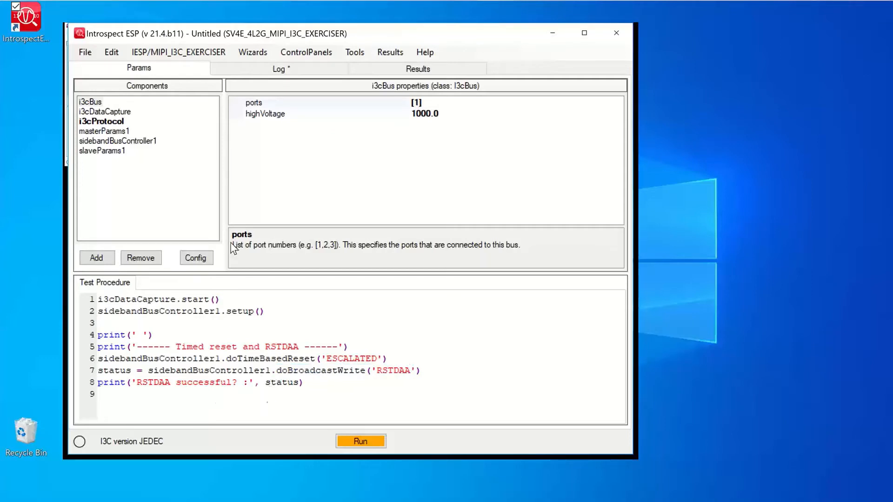
# Connect to the I3C exerciser hardware and run the test procedure.
pyautogui.click(164, 49)
pyautogui.click(163, 69)
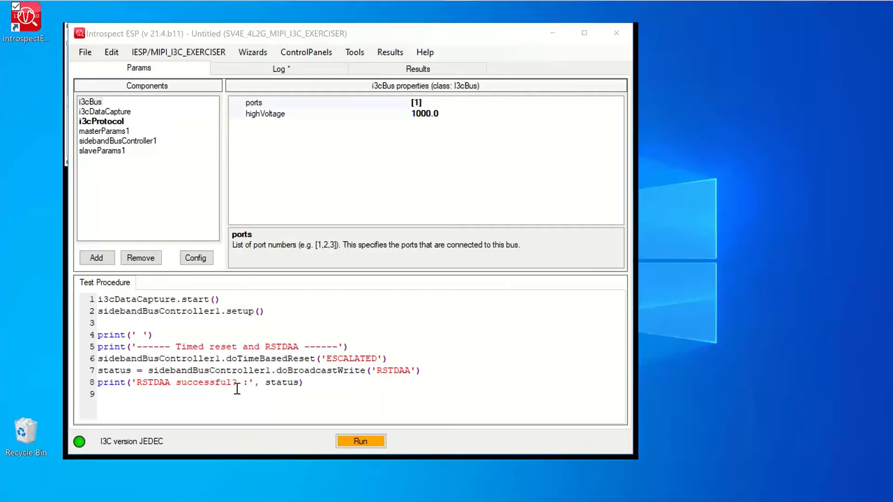
pyautogui.click(363, 441)
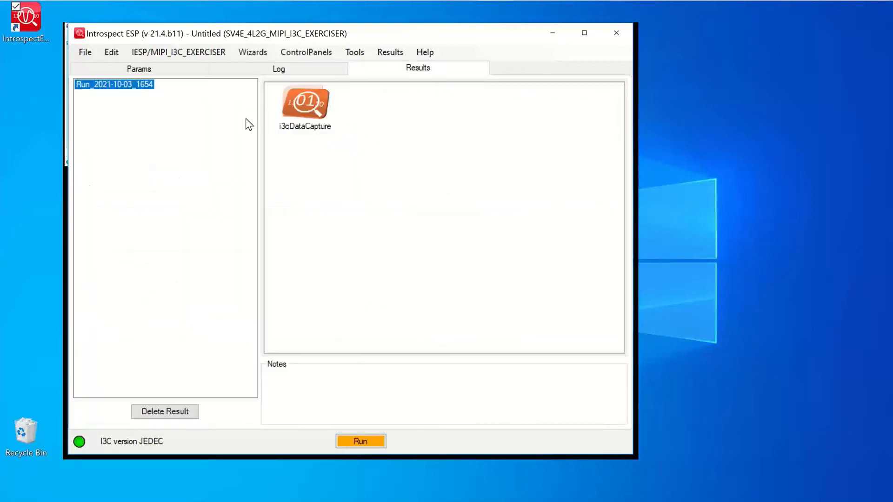
# Check the RSTDAA status line in the test log.
pyautogui.click(238, 71)
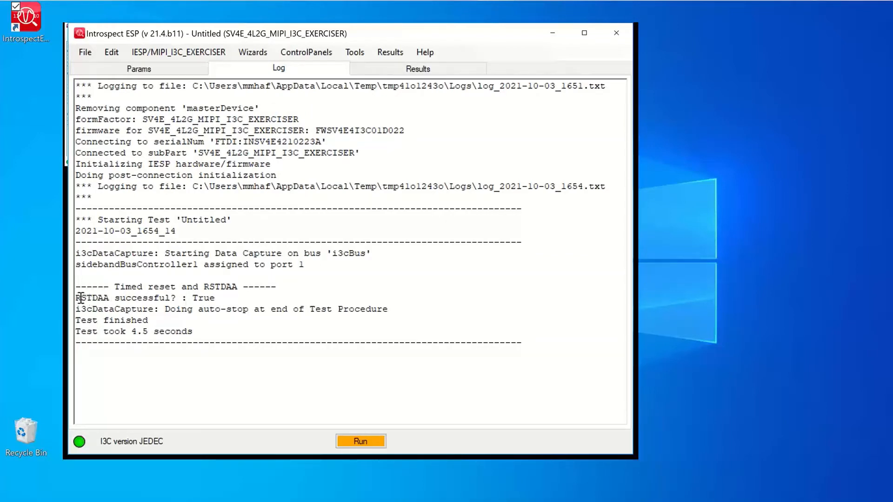
pyautogui.moveTo(78, 297); pyautogui.dragTo(222, 300)
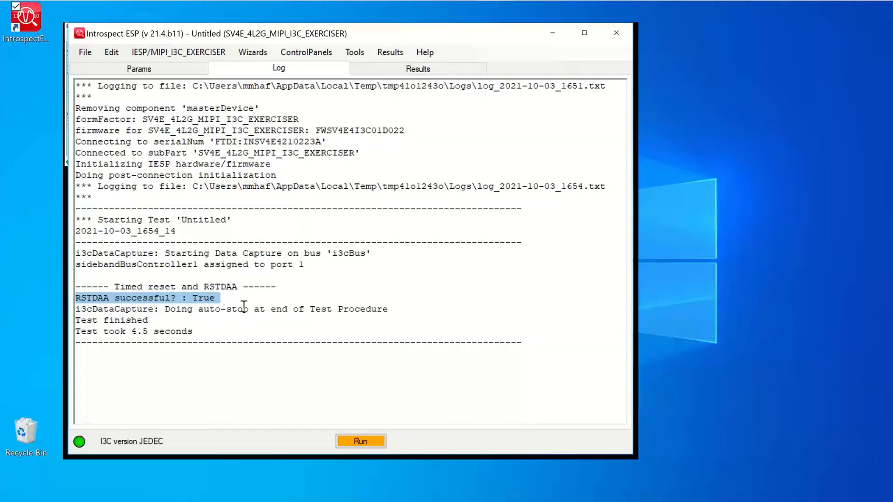
pyautogui.click(243, 309)
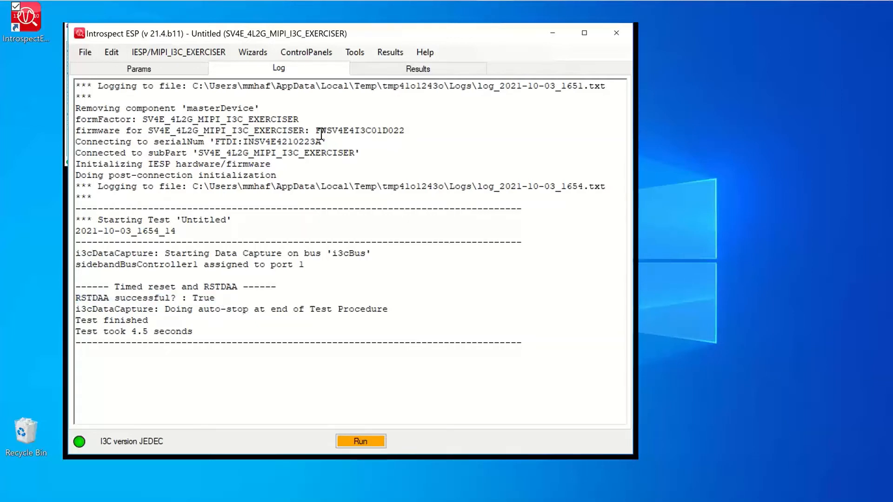
# Open the i3cDataCapture result of the completed run.
pyautogui.click(377, 71)
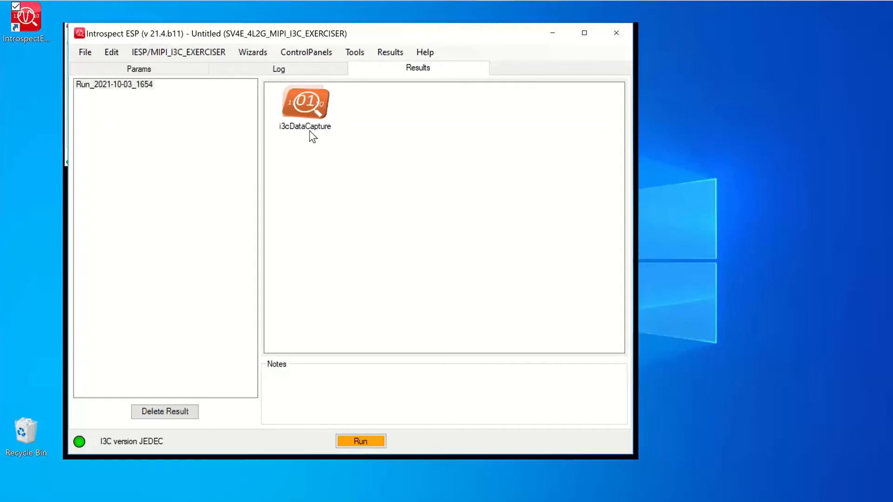
pyautogui.doubleClick(299, 115)
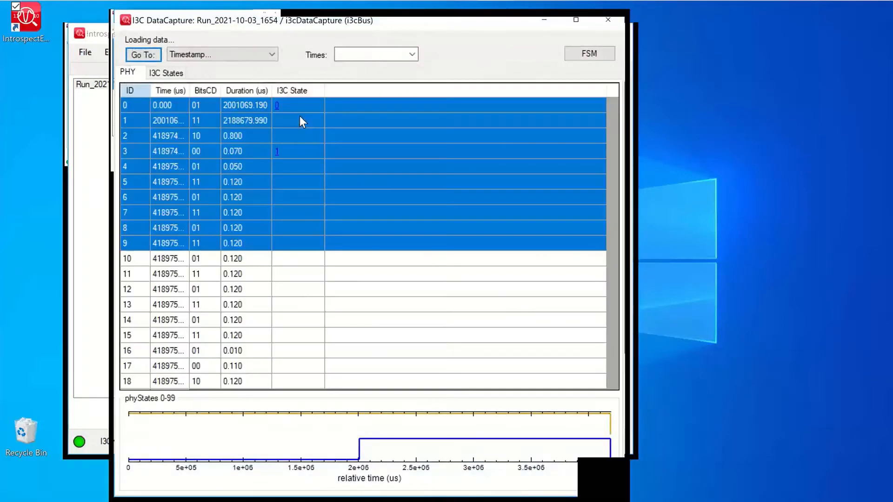
# Examine the waveform of I3C states 1 to 4, including the RSTDAA CCC, and close the data capture viewer.
pyautogui.click(166, 75)
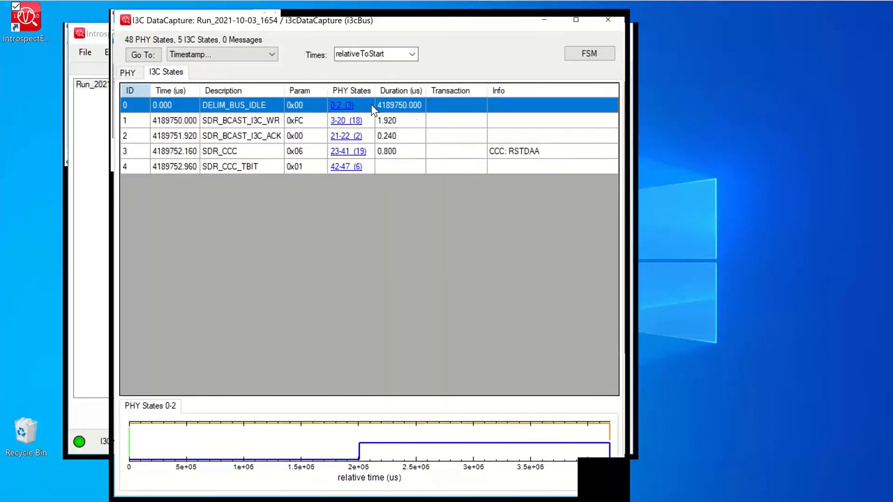
pyautogui.moveTo(390, 113)
pyautogui.click(266, 122)
pyautogui.keyDown('shift'); pyautogui.click(266, 165); pyautogui.keyUp('shift')
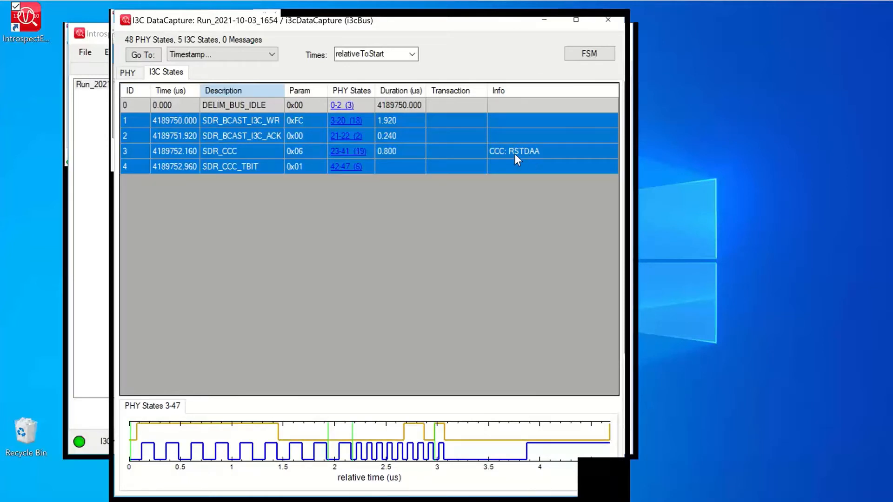
pyautogui.moveTo(385, 462)
pyautogui.moveTo(305, 434)
pyautogui.click(612, 27)
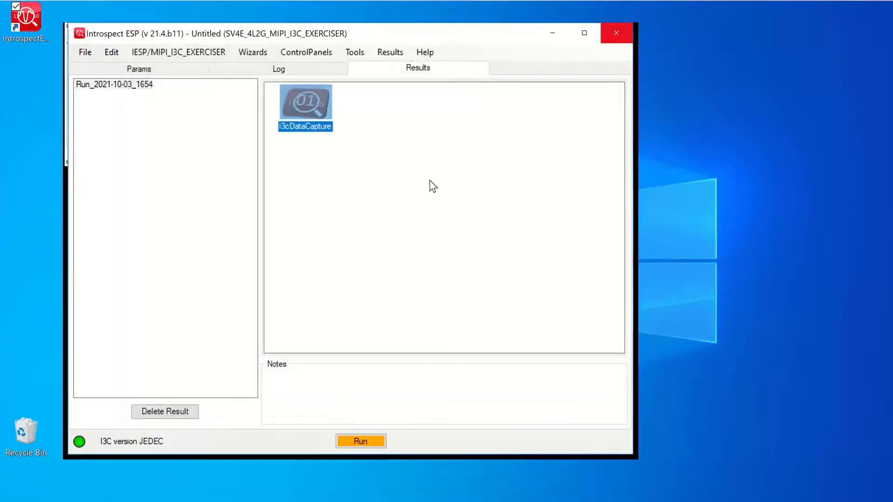
# Return to the test parameters and open the help documentation for the sidebandBusController1 component.
pyautogui.click(167, 74)
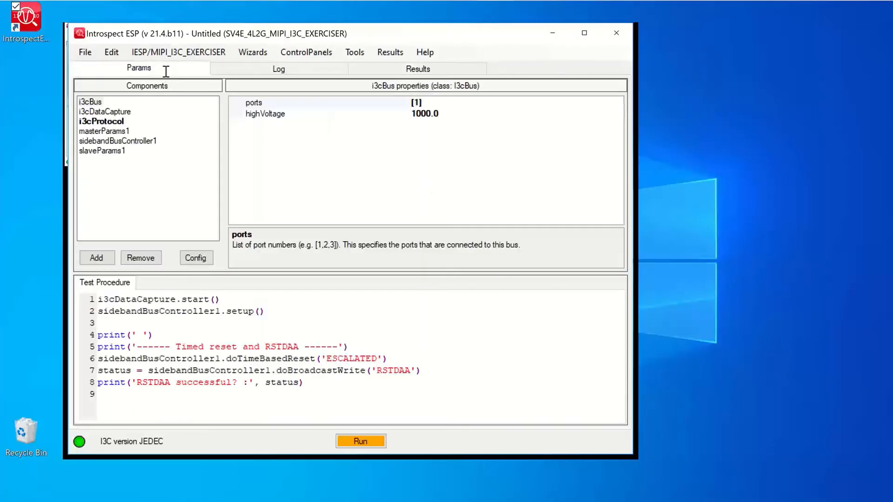
pyautogui.click(310, 376)
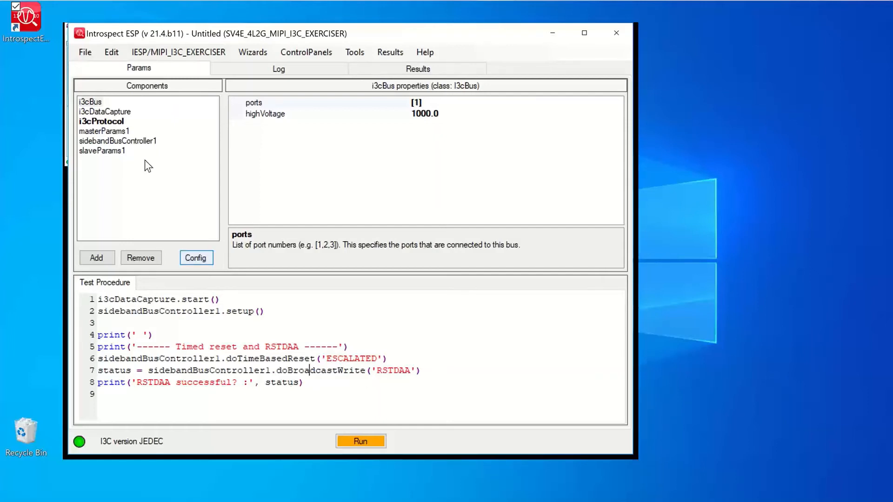
pyautogui.click(130, 142)
pyautogui.rightClick(143, 143)
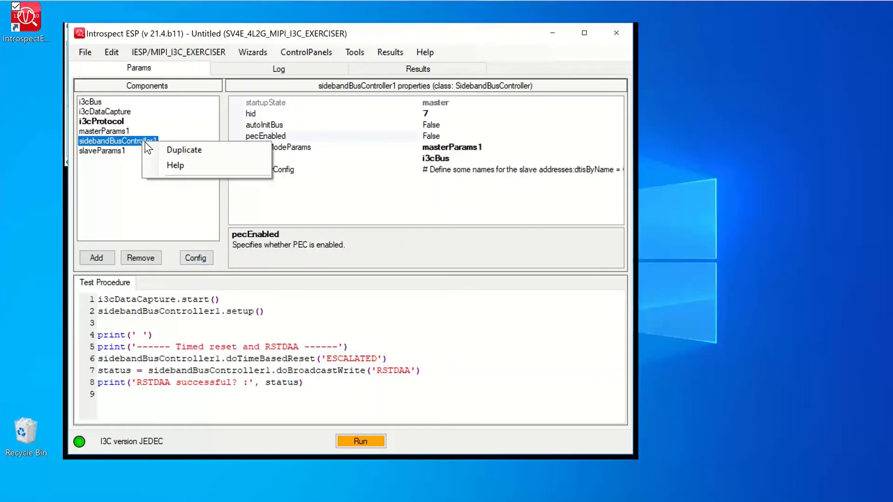
pyautogui.click(178, 166)
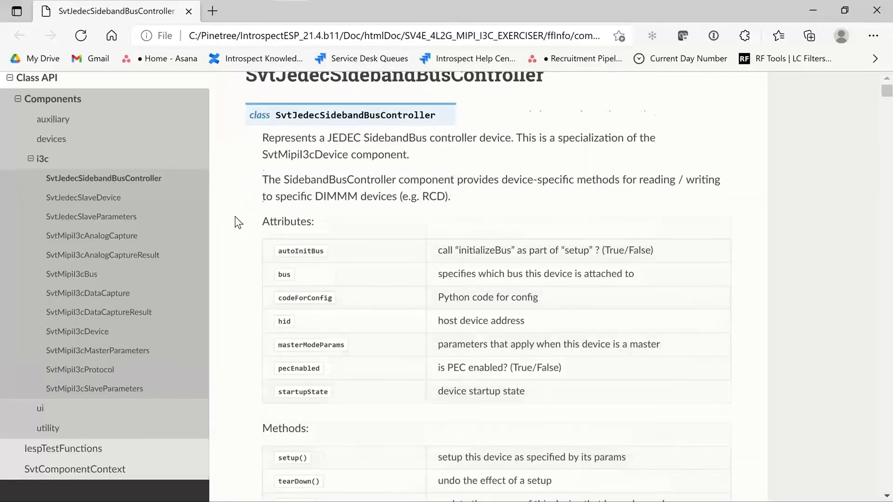
# Read the initializeBus() method description in the class documentation and switch back to Introspect ESP.
pyautogui.scroll(-3, 236, 216)
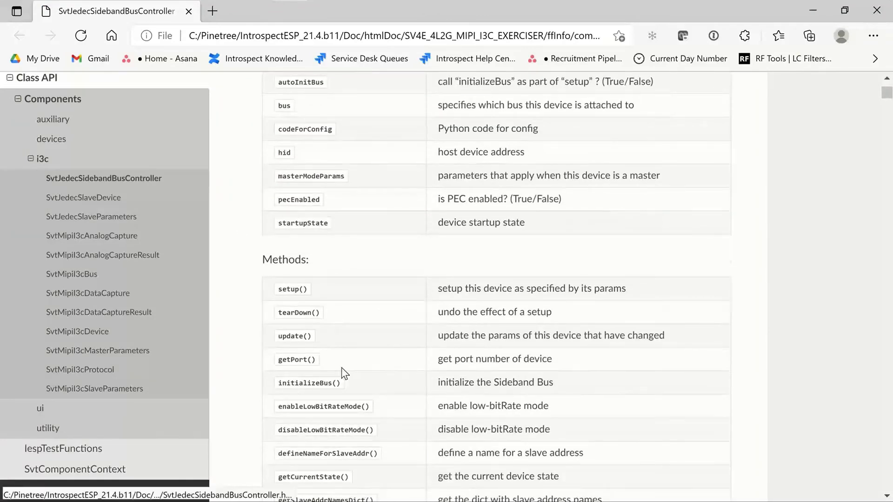
pyautogui.click(336, 380)
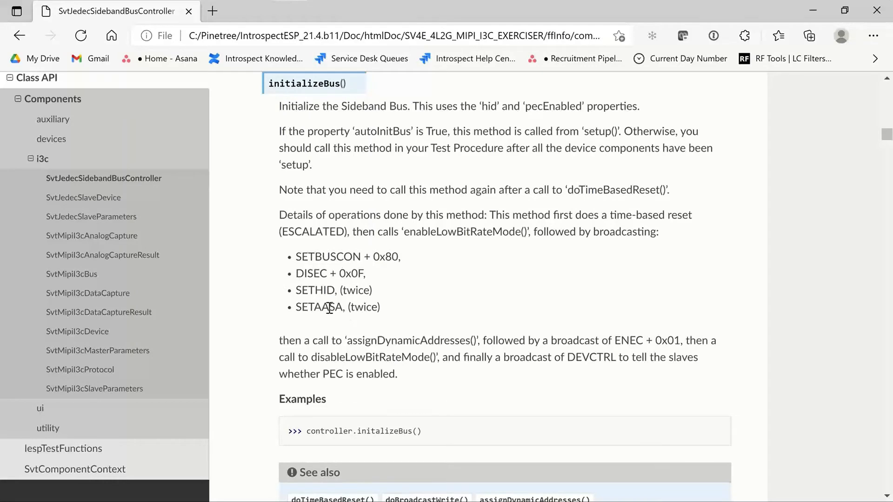
pyautogui.scroll(-1, 329, 308)
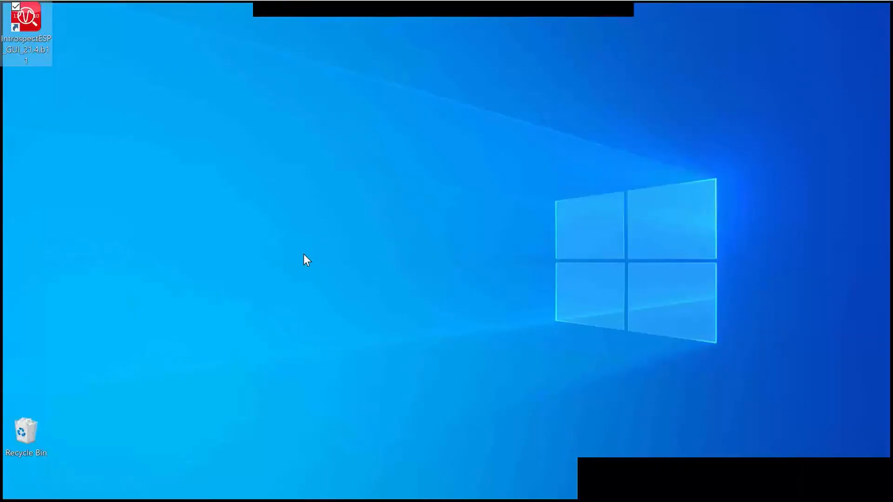
pyautogui.hotkey('alt', 'Tab')
pyautogui.click(306, 260)
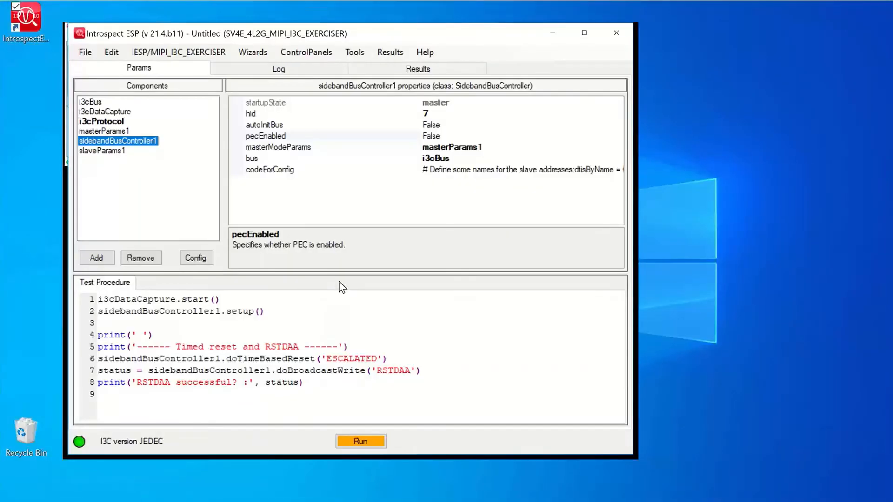
# Copy the blank print line and the 'Timed reset and RSTDAA' heading print to the end of the test procedure, after an empty line.
pyautogui.click(283, 383)
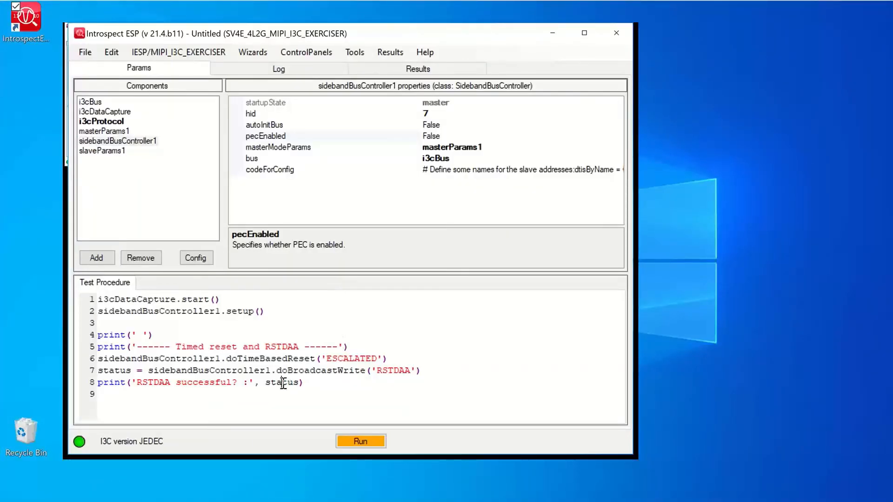
pyautogui.press('Down')
pyautogui.press('Up')
pyautogui.press('Up')
pyautogui.press('Up')
pyautogui.press('Up')
pyautogui.press('Up')
pyautogui.press('Home')
pyautogui.hotkey('shift', 'Down')
pyautogui.hotkey('shift', 'Down')
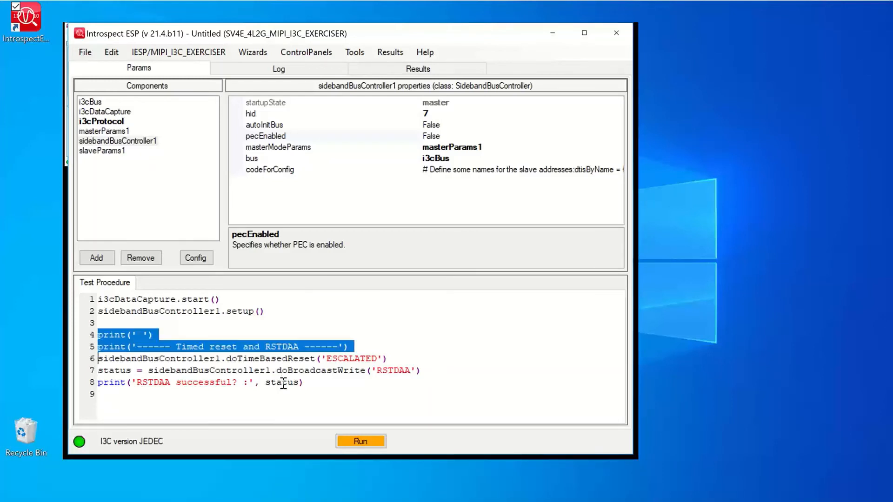
pyautogui.hotkey('ctrl', 'c')
pyautogui.press('Down')
pyautogui.press('Down')
pyautogui.press('Down')
pyautogui.press('Return')
pyautogui.hotkey('ctrl', 'v')
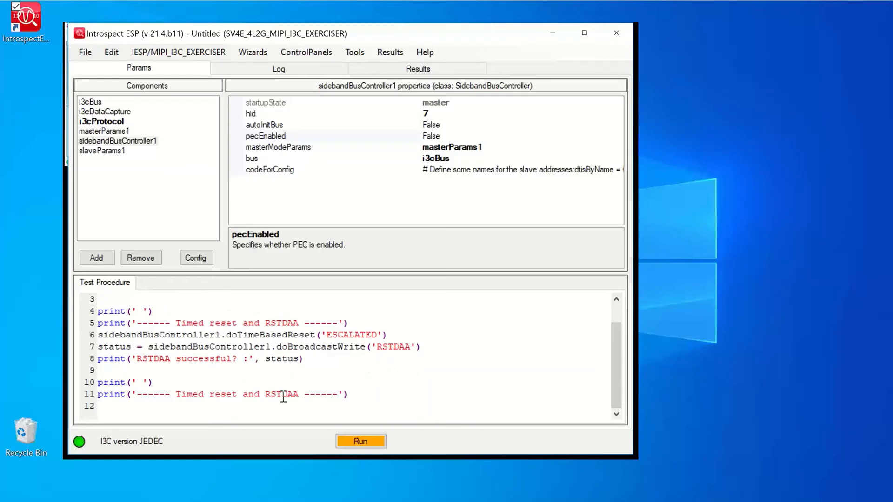
# Change the heading text in the copied print statement to 'Initialize Bus', keeping the surrounding dashes.
pyautogui.click(295, 398)
pyautogui.hotkey('shift', 'Left')
pyautogui.hotkey('shift', 'Left')
pyautogui.hotkey('shift', 'Left')
pyautogui.hotkey('shift', 'Left')
pyautogui.hotkey('shift', 'Left')
pyautogui.hotkey('shift', 'Left')
pyautogui.hotkey('shift', 'Left')
pyautogui.hotkey('shift', 'Left')
pyautogui.hotkey('shift', 'Left')
pyautogui.hotkey('shift', 'Left')
pyautogui.hotkey('shift', 'Left')
pyautogui.hotkey('shift', 'Left')
pyautogui.hotkey('shift', 'Left')
pyautogui.hotkey('shift', 'Left')
pyautogui.hotkey('shift', 'Left')
pyautogui.hotkey('shift', 'Left')
pyautogui.hotkey('shift', 'Left')
pyautogui.hotkey('shift', 'Left')
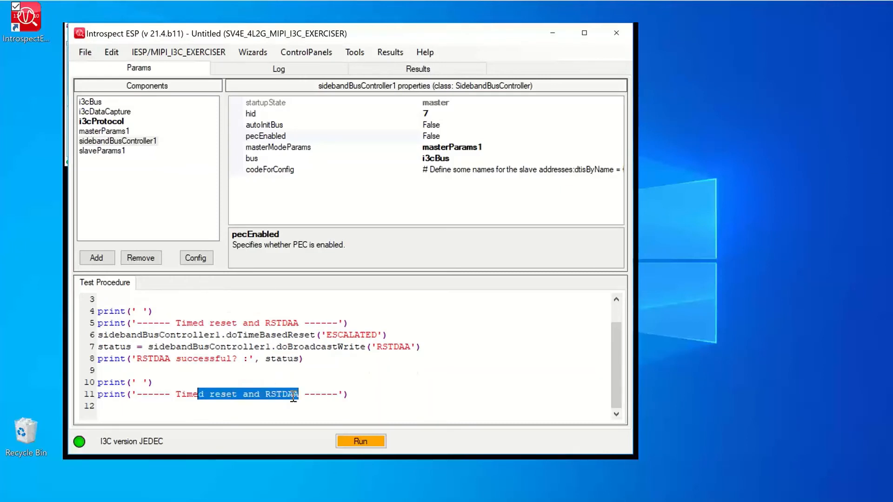
pyautogui.hotkey('shift', 'Left')
pyautogui.hotkey('shift', 'Left')
pyautogui.hotkey('shift', 'Left')
pyautogui.hotkey('shift', 'Left')
pyautogui.write('Inita')
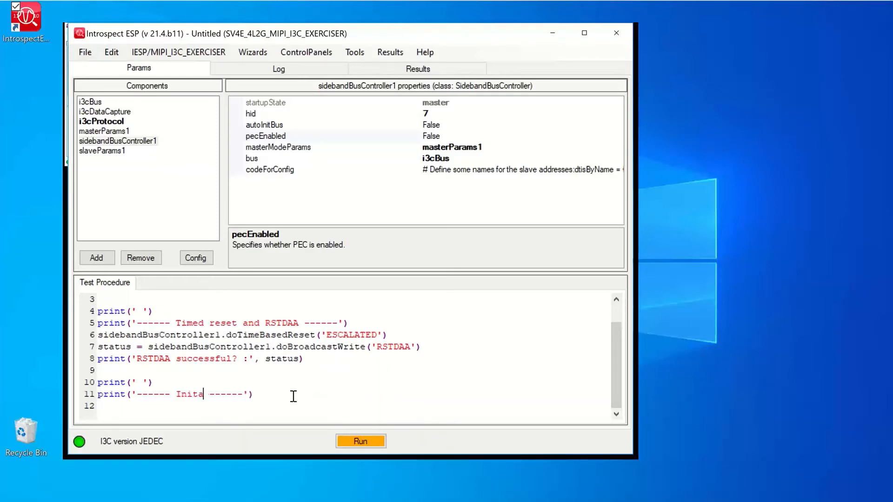
pyautogui.press('BackSpace')
pyautogui.write('ialize Bus')
# Copy the sidebandBusController1.doTimeBasedReset('ESCALATED') call onto the line below the 'Initialize Bus' heading.
pyautogui.press('Up')
pyautogui.press('Up')
pyautogui.press('Up')
pyautogui.press('Up')
pyautogui.press('Left')
pyautogui.press('Left')
pyautogui.press('Left')
pyautogui.press('Left')
pyautogui.press('Left')
pyautogui.press('Left')
pyautogui.press('Left')
pyautogui.press('Left')
pyautogui.press('Left')
pyautogui.press('Left')
pyautogui.press('Left')
pyautogui.press('Left')
pyautogui.press('Left')
pyautogui.press('Left')
pyautogui.press('Left')
pyautogui.press('Left')
pyautogui.press('Left')
pyautogui.press('Left')
pyautogui.press('Left')
pyautogui.press('Left')
pyautogui.press('Left')
pyautogui.press('Left')
pyautogui.press('Left')
pyautogui.press('Left')
pyautogui.press('Left')
pyautogui.press('Up')
pyautogui.hotkey('shift', 'Right')
pyautogui.hotkey('shift', 'Right')
pyautogui.hotkey('shift', 'Right')
pyautogui.hotkey('shift', 'Right')
pyautogui.hotkey('shift', 'Right')
pyautogui.hotkey('shift', 'Right')
pyautogui.hotkey('shift', 'Right')
pyautogui.hotkey('shift', 'Right')
pyautogui.hotkey('shift', 'Right')
pyautogui.hotkey('shift', 'Right')
pyautogui.hotkey('shift', 'Right')
pyautogui.hotkey('shift', 'Right')
pyautogui.hotkey('shift', 'Right')
pyautogui.hotkey('shift', 'Right')
pyautogui.hotkey('shift', 'Right')
pyautogui.hotkey('shift', 'Right')
pyautogui.hotkey('shift', 'Right')
pyautogui.hotkey('shift', 'Right')
pyautogui.hotkey('shift', 'Right')
pyautogui.hotkey('shift', 'Right')
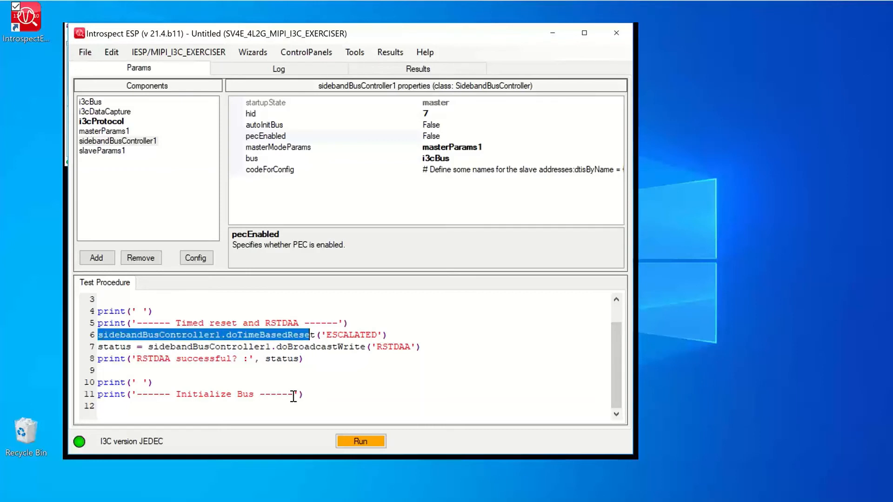
pyautogui.hotkey('shift', 'Right')
pyautogui.hotkey('shift', 'Right')
pyautogui.hotkey('shift', 'Right')
pyautogui.hotkey('shift', 'Right')
pyautogui.hotkey('shift', 'Right')
pyautogui.hotkey('shift', 'Right')
pyautogui.hotkey('shift', 'Right')
pyautogui.hotkey('shift', 'Right')
pyautogui.hotkey('shift', 'Right')
pyautogui.hotkey('shift', 'Right')
pyautogui.hotkey('shift', 'Right')
pyautogui.hotkey('shift', 'Right')
pyautogui.hotkey('shift', 'Right')
pyautogui.hotkey('shift', 'Right')
pyautogui.press('Down')
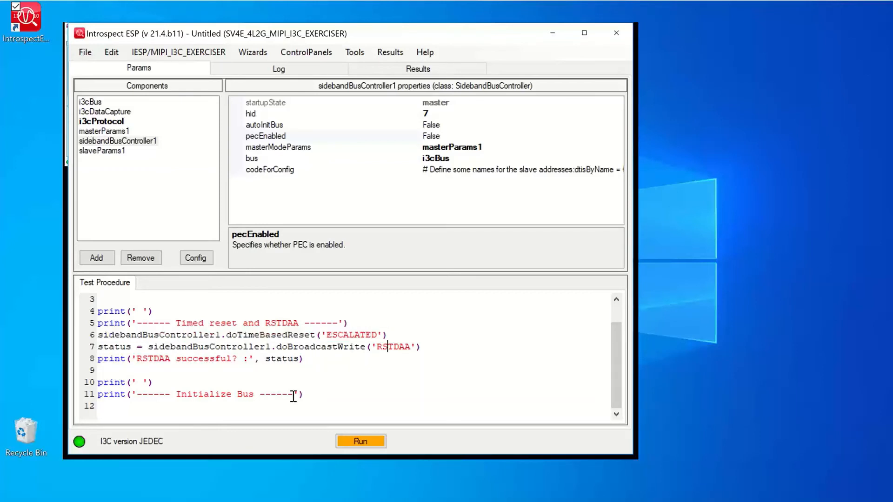
pyautogui.press('Down')
pyautogui.press('Down')
pyautogui.press('Down')
pyautogui.press('Down')
pyautogui.press('Down')
pyautogui.hotkey('ctrl', 'v')
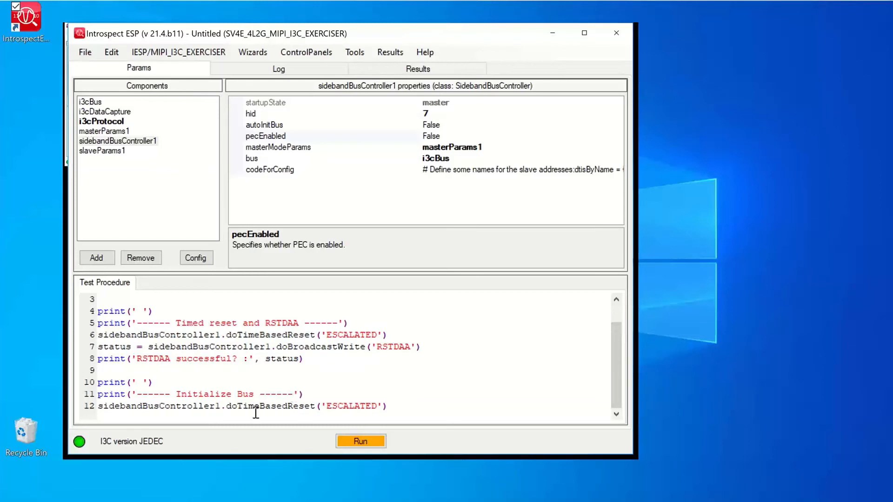
# Replace the doTimeBasedReset method name with initializeBus in the last line of the test procedure.
pyautogui.doubleClick(189, 405)
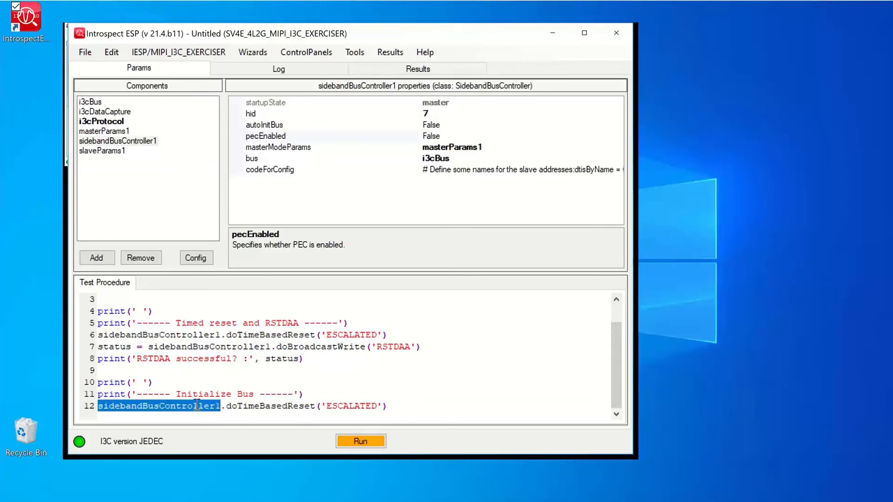
pyautogui.press('Right')
pyautogui.press('Right')
pyautogui.hotkey('shift', 'Right')
pyautogui.hotkey('shift', 'Right')
pyautogui.hotkey('shift', 'Right')
pyautogui.hotkey('shift', 'Right')
pyautogui.hotkey('shift', 'Right')
pyautogui.hotkey('shift', 'Right')
pyautogui.hotkey('shift', 'Right')
pyautogui.hotkey('shift', 'Right')
pyautogui.hotkey('shift', 'Right')
pyautogui.hotkey('shift', 'Right')
pyautogui.hotkey('shift', 'Right')
pyautogui.hotkey('shift', 'Right')
pyautogui.hotkey('shift', 'Right')
pyautogui.hotkey('shift', 'Right')
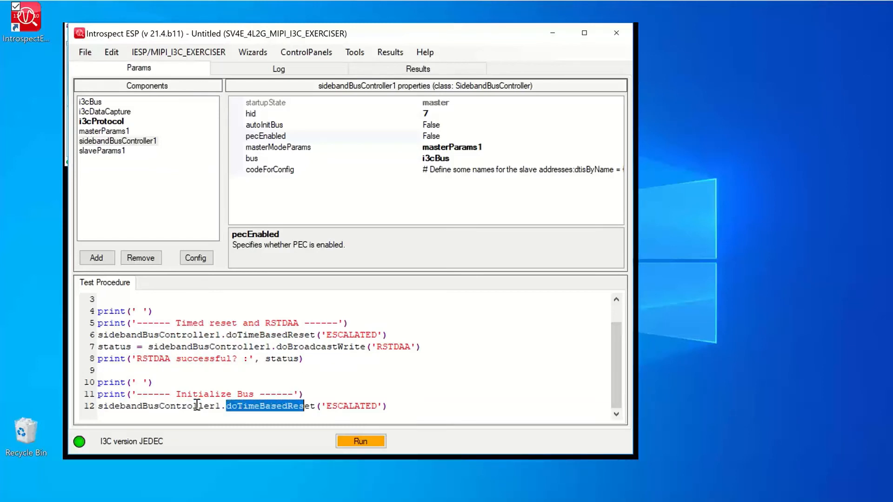
pyautogui.hotkey('shift', 'Right')
pyautogui.hotkey('shift', 'Right')
pyautogui.write('ini')
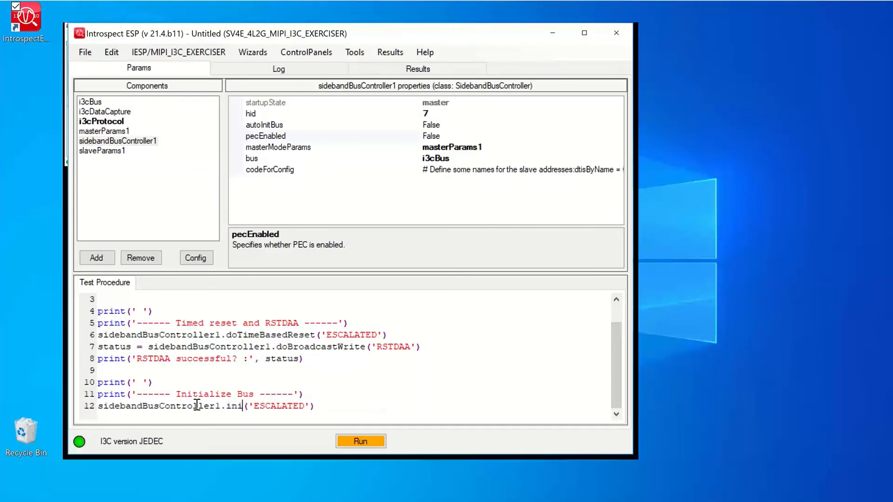
pyautogui.write('tialize')
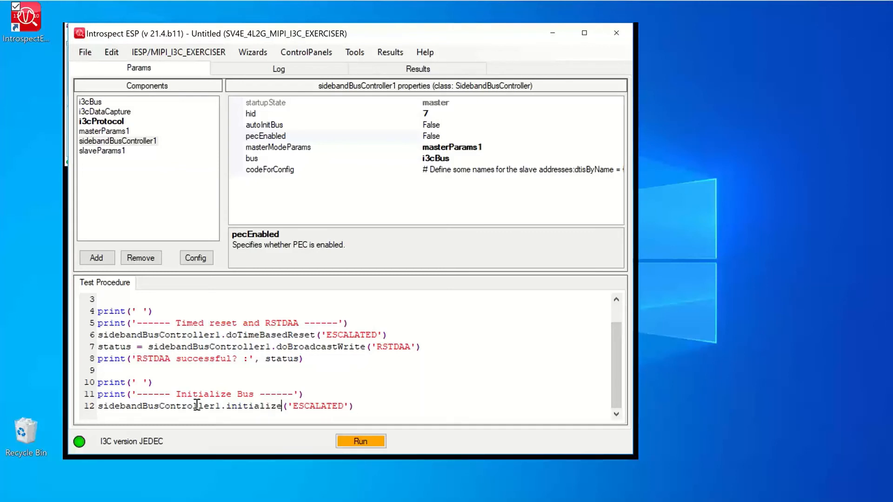
pyautogui.write('Bus')
# Remove the 'ESCALATED' argument from the initializeBus call, leaving its parentheses empty.
pyautogui.press('Left')
pyautogui.press('Left')
pyautogui.press('Left')
pyautogui.press('Left')
pyautogui.press('Left')
pyautogui.press('Left')
pyautogui.press('Right')
pyautogui.press('Right')
pyautogui.press('Right')
pyautogui.press('Right')
pyautogui.press('Right')
pyautogui.press('Right')
pyautogui.press('Right')
pyautogui.press('Right')
pyautogui.press('Right')
pyautogui.hotkey('shift', 'Right')
pyautogui.hotkey('shift', 'Right')
pyautogui.hotkey('shift', 'Right')
pyautogui.hotkey('shift', 'Right')
pyautogui.hotkey('shift', 'Right')
pyautogui.hotkey('shift', 'Right')
pyautogui.hotkey('shift', 'Right')
pyautogui.hotkey('shift', 'Right')
pyautogui.hotkey('shift', 'Right')
pyautogui.hotkey('shift', 'Right')
pyautogui.hotkey('shift', 'Right')
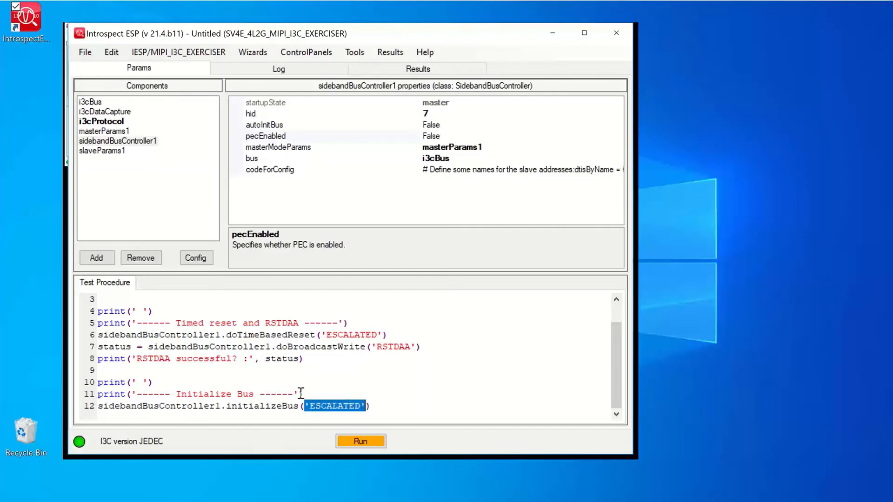
pyautogui.press('Delete')
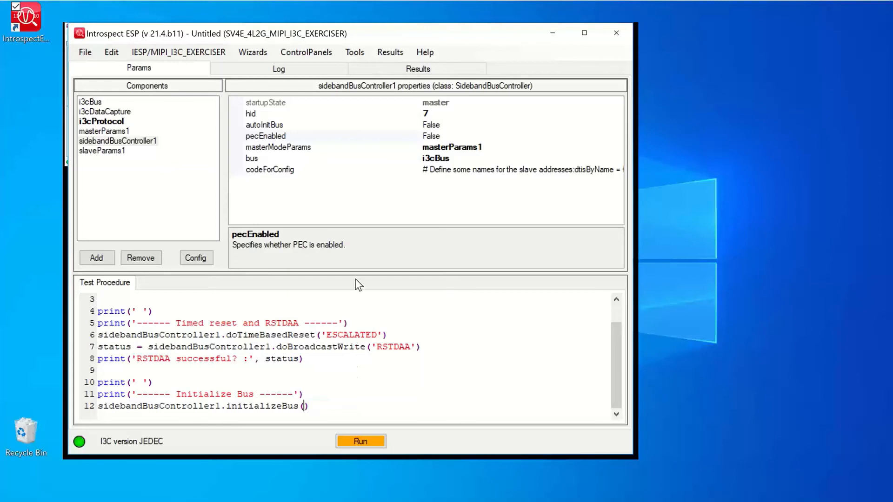
# Enlarge the test procedure area to show the whole script, review its lines and run the test.
pyautogui.moveTo(356, 279); pyautogui.dragTo(355, 224)
pyautogui.click(287, 345)
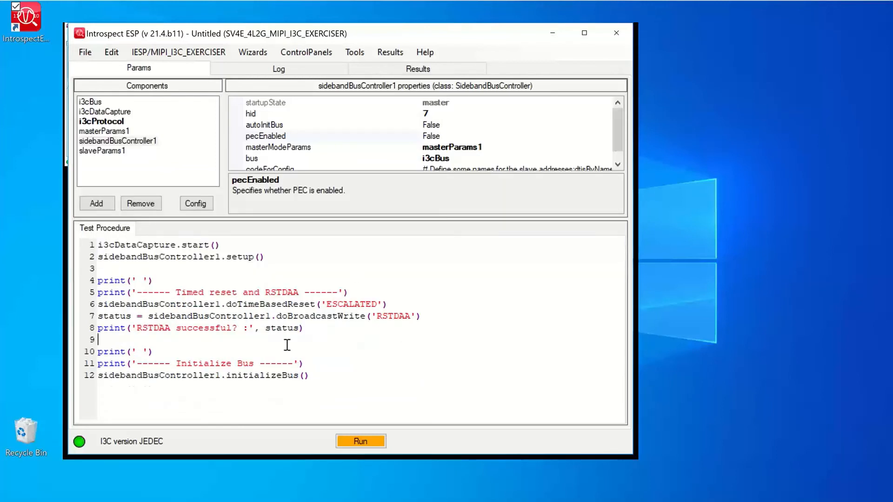
pyautogui.press('Up')
pyautogui.press('Up')
pyautogui.press('Up')
pyautogui.press('Up')
pyautogui.press('Up')
pyautogui.press('Up')
pyautogui.press('Up')
pyautogui.press('Up')
pyautogui.press('Down')
pyautogui.press('Down')
pyautogui.press('Down')
pyautogui.press('Down')
pyautogui.press('Down')
pyautogui.press('Down')
pyautogui.press('Down')
pyautogui.press('Down')
pyautogui.press('Down')
pyautogui.press('Down')
pyautogui.press('End')
pyautogui.click(364, 442)
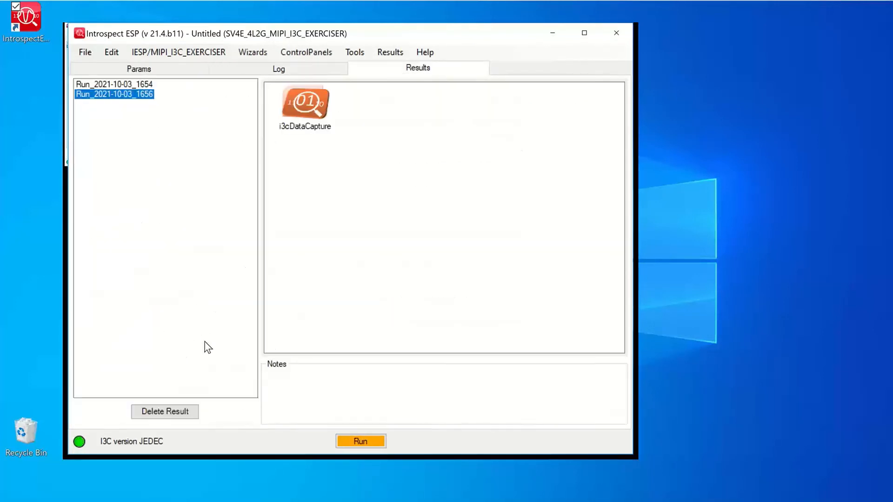
# Read the log output of the latest run and open its i3cDataCapture result.
pyautogui.click(246, 70)
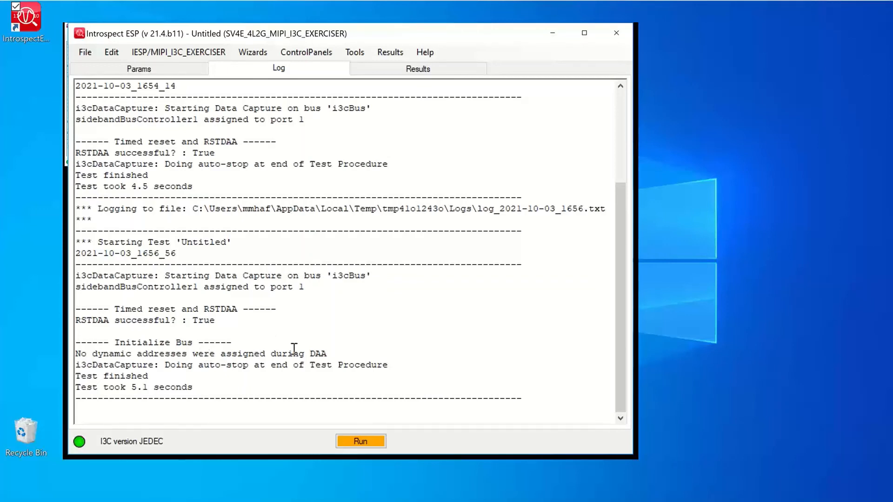
pyautogui.click(364, 71)
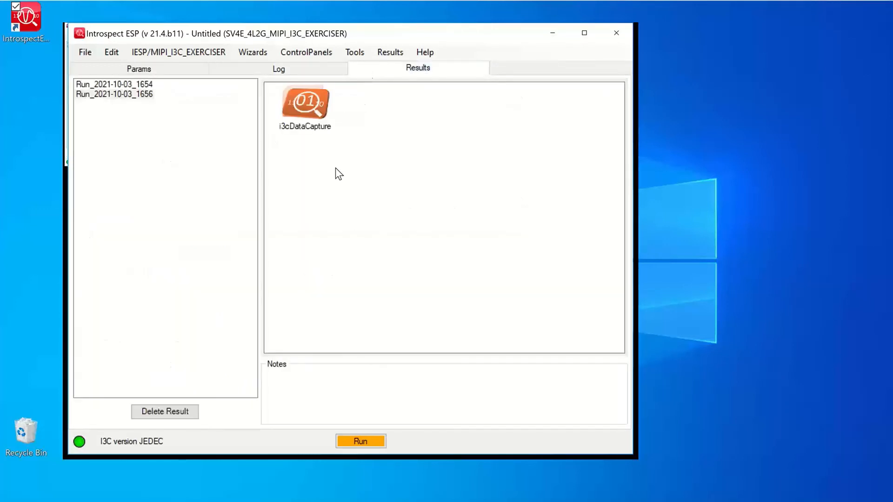
pyautogui.doubleClick(308, 108)
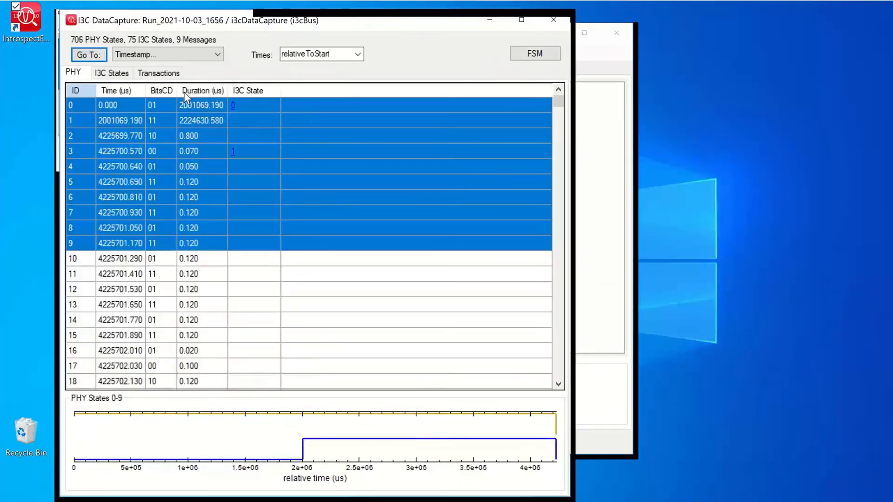
# List the captured transactions and examine the I3C states and waveform of the RSTDAA broadcast.
pyautogui.click(163, 74)
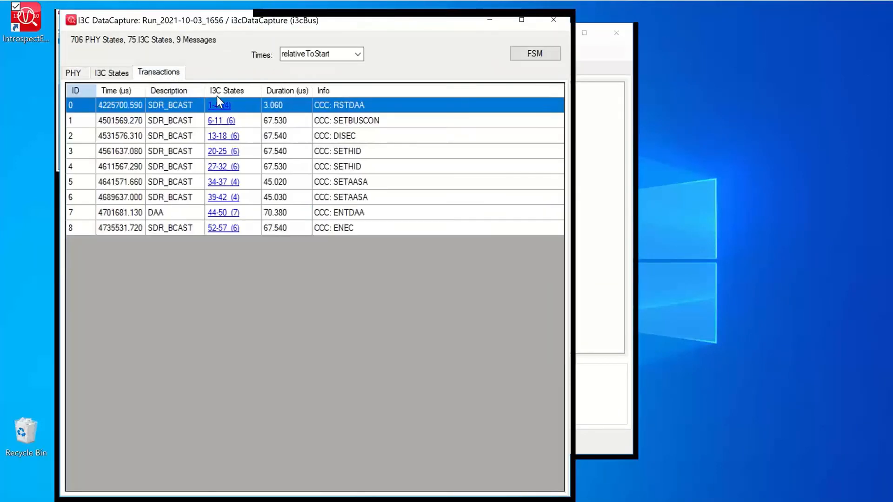
pyautogui.click(168, 112)
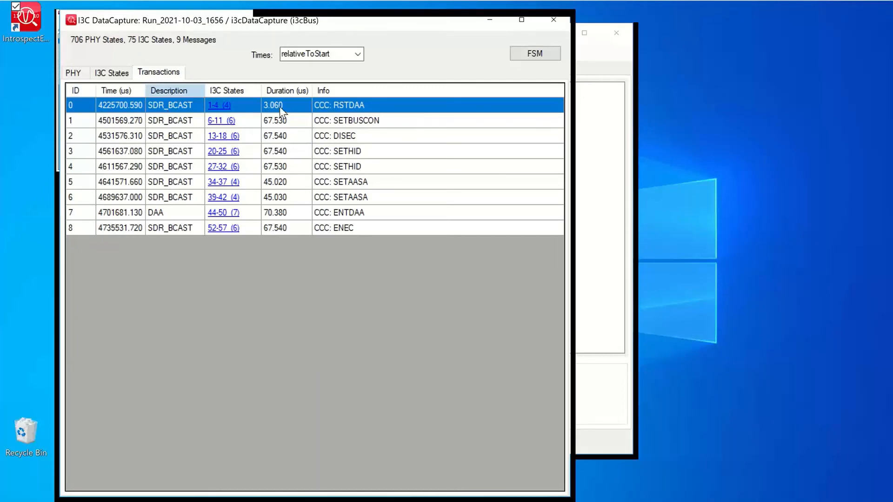
pyautogui.click(248, 105)
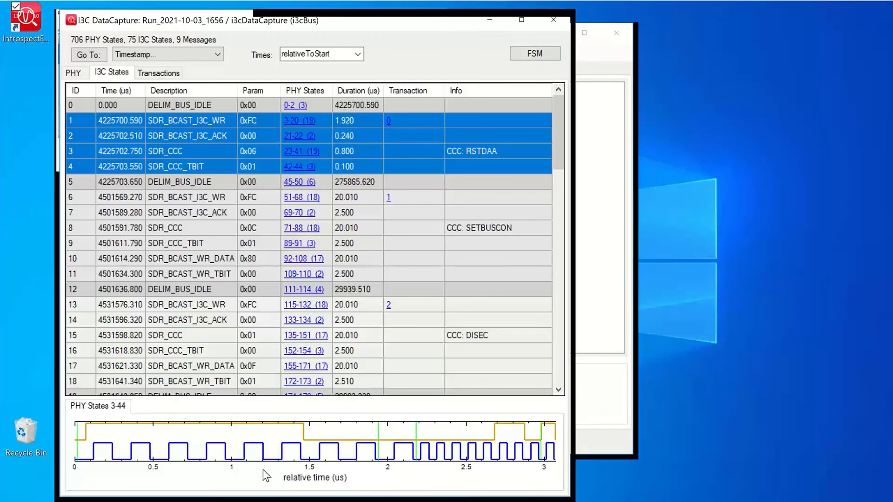
pyautogui.moveTo(472, 462)
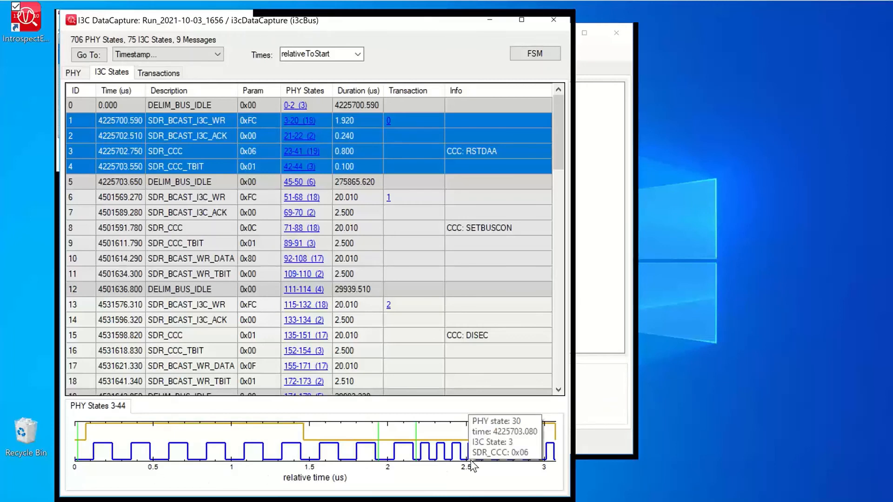
# Return to the transaction list and examine the I3C states of the ENTDAA transaction and those following it.
pyautogui.click(151, 75)
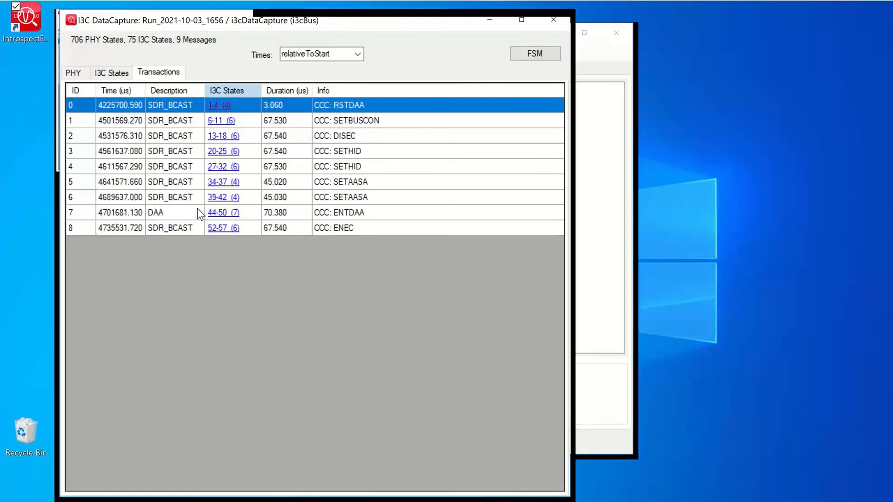
pyautogui.click(236, 220)
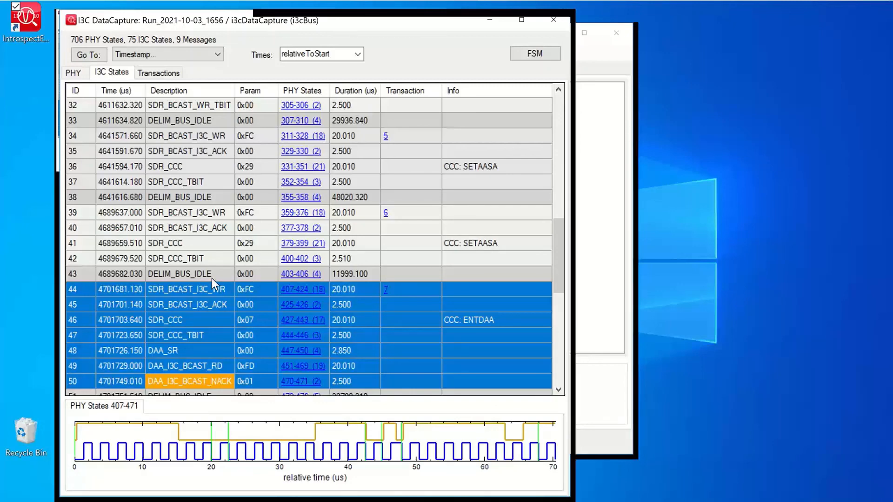
pyautogui.scroll(-4, 231, 287)
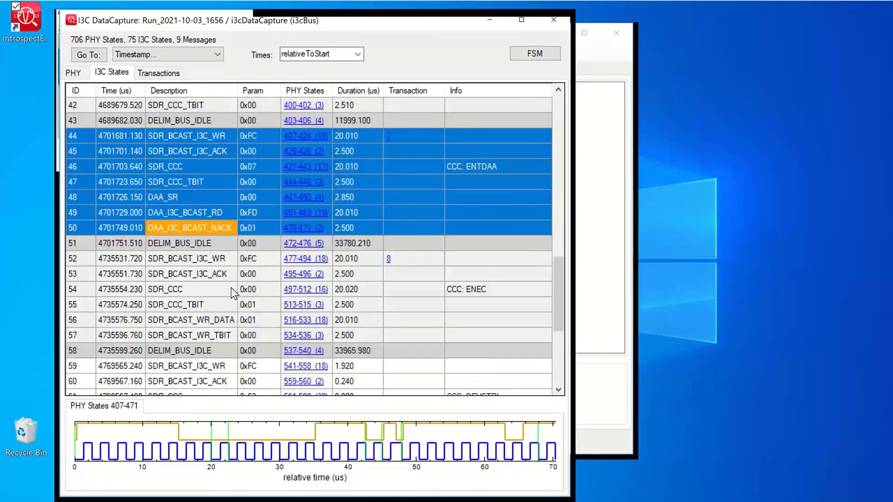
# Select I3C states 52 to 57 of the ENEC broadcast, inspect their waveform, and close the capture to return to the test parameters.
pyautogui.click(188, 261)
pyautogui.click(186, 336)
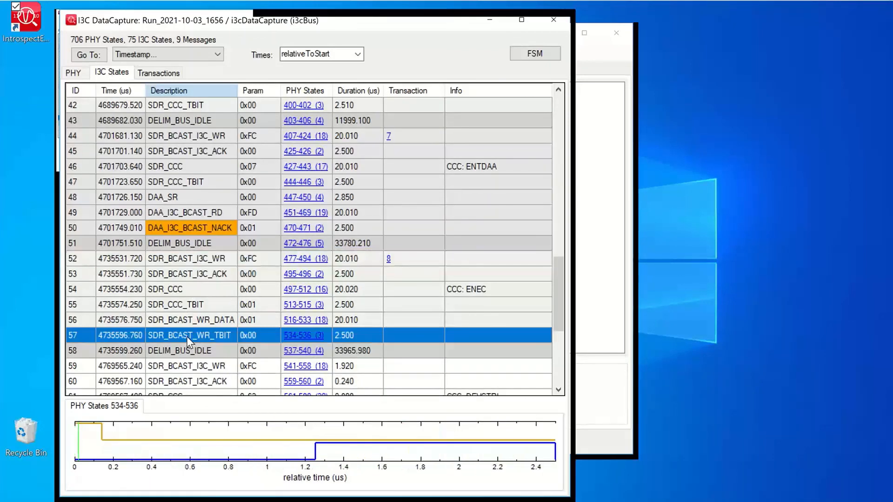
pyautogui.click(194, 263)
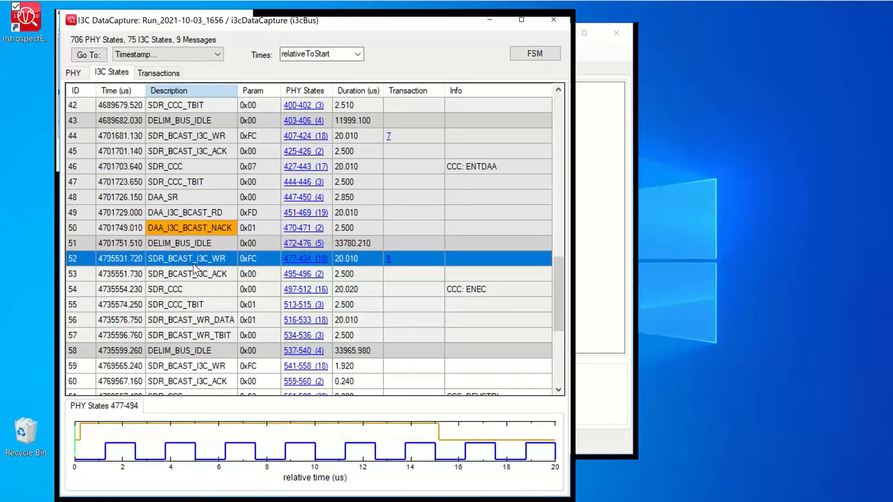
pyautogui.keyDown('shift'); pyautogui.click(208, 337); pyautogui.keyUp('shift')
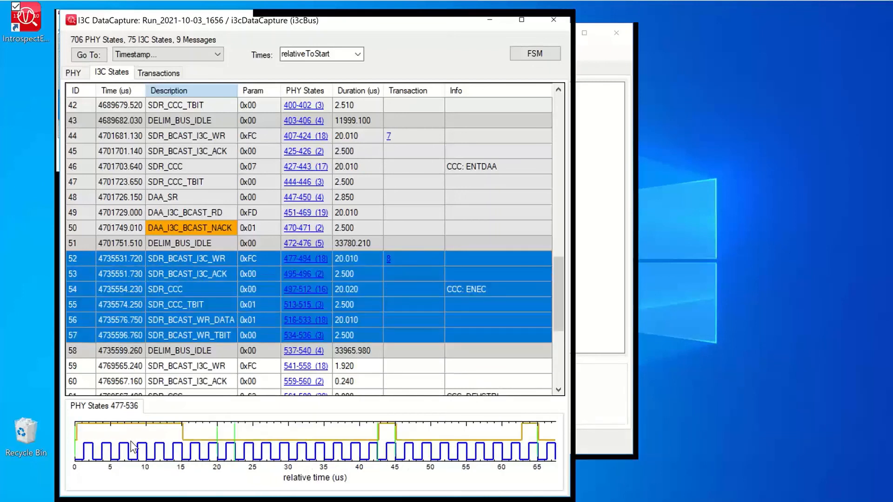
pyautogui.moveTo(379, 462)
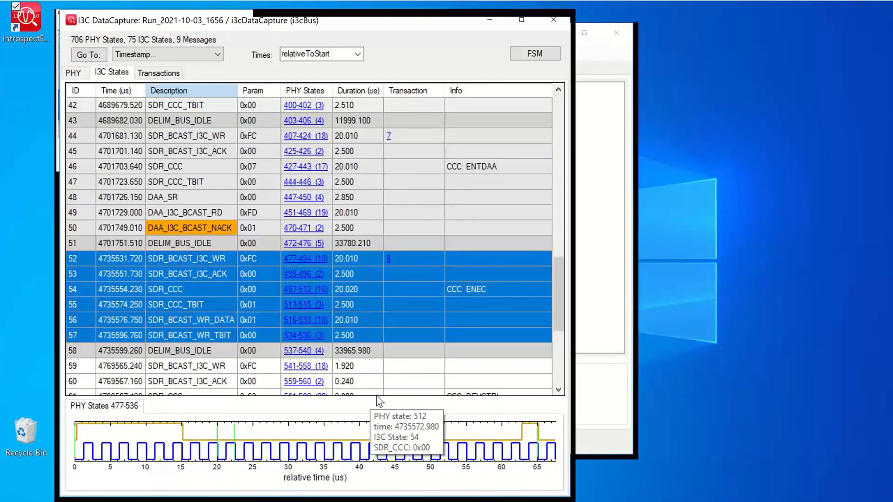
pyautogui.click(553, 27)
pyautogui.click(163, 68)
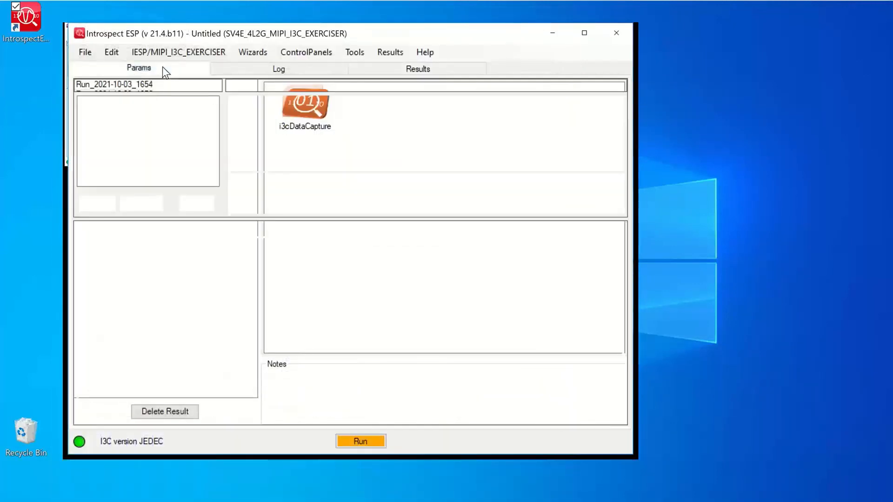